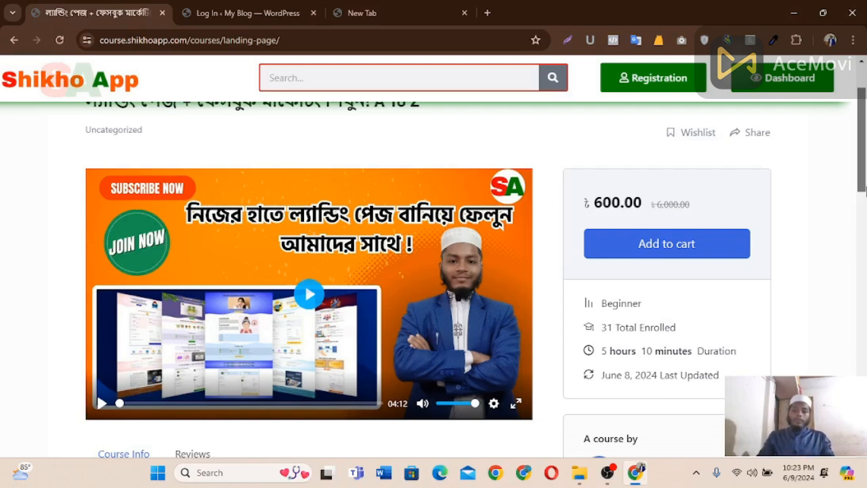
Step: Review the landing page course's content list and expand the থিম & প্লাগিন section
left_click_drag(862, 169, 860, 311)
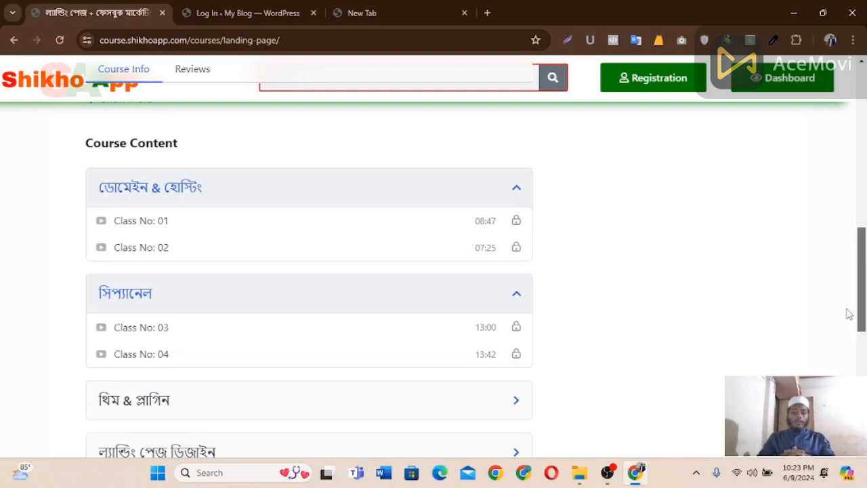
scroll(851, 304, "down", 1)
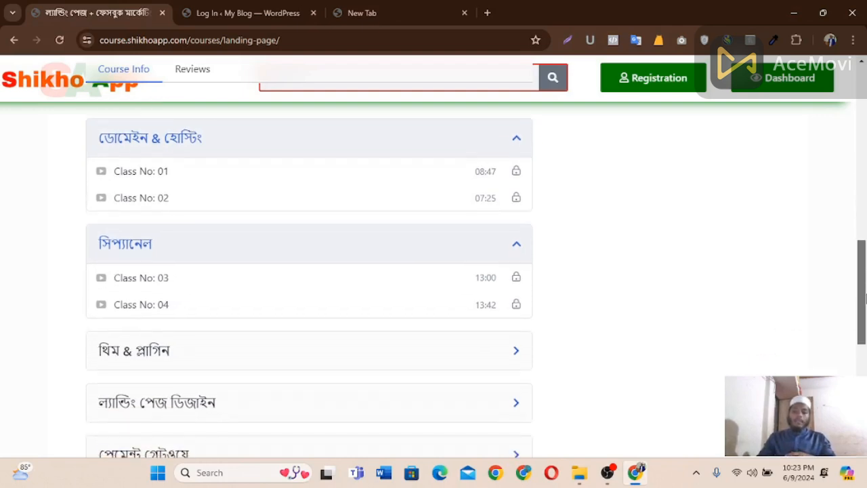
left_click(513, 361)
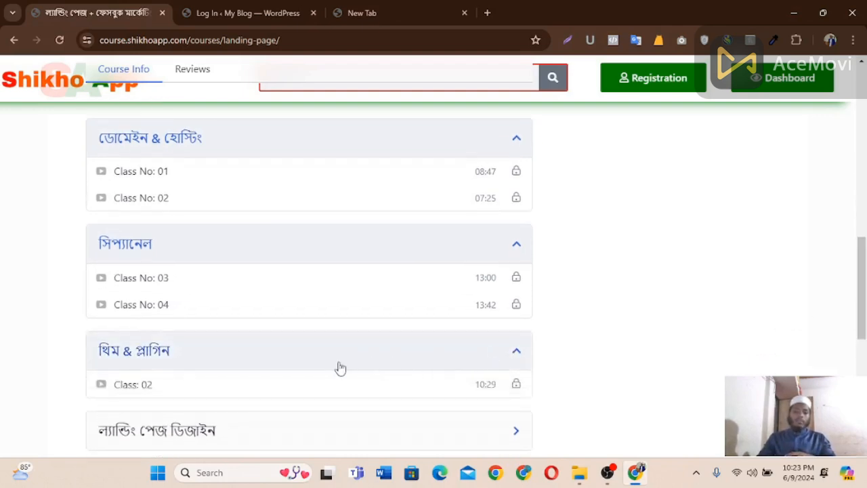
scroll(406, 385, "down", 1)
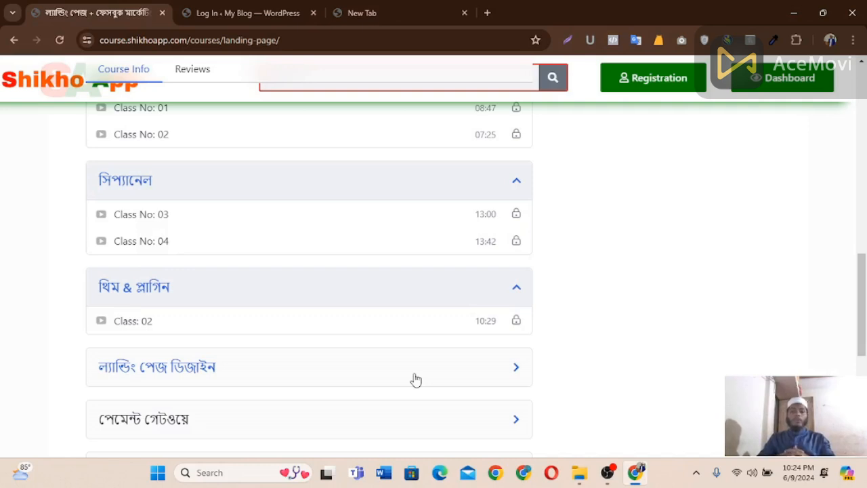
Step: Go to the WordPress login page and highlight the "sub" and "boardmarts" parts of its address
left_click(275, 10)
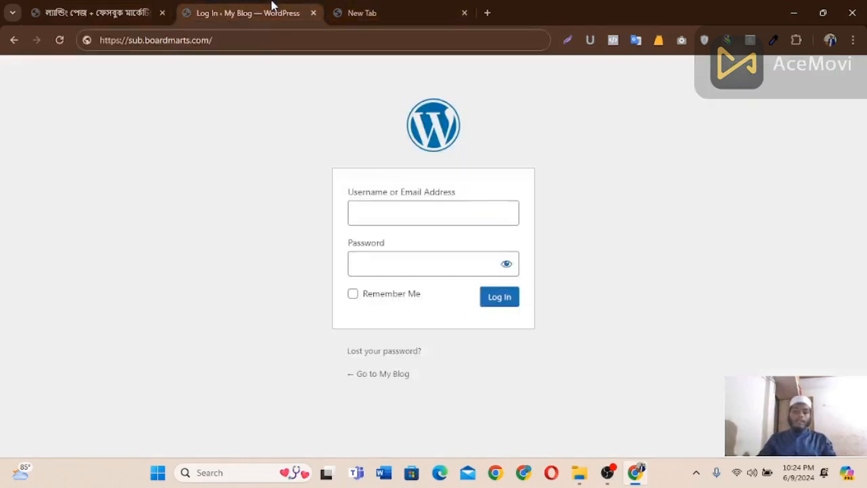
double_click(137, 40)
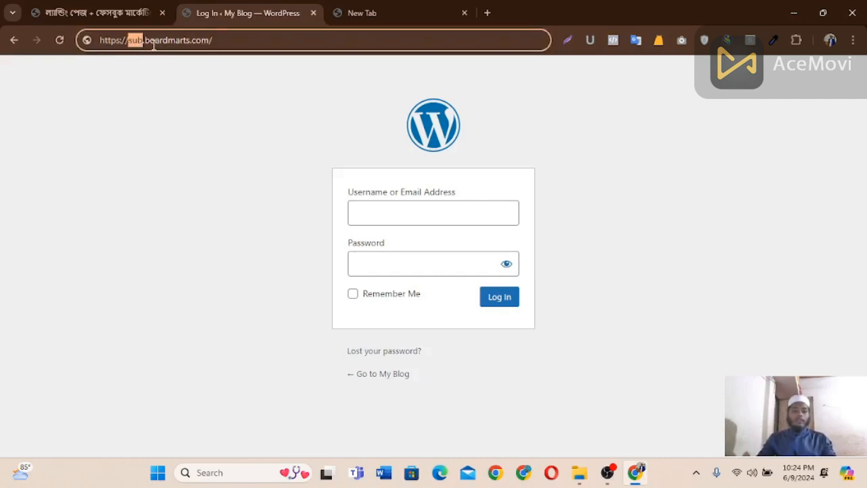
double_click(166, 41)
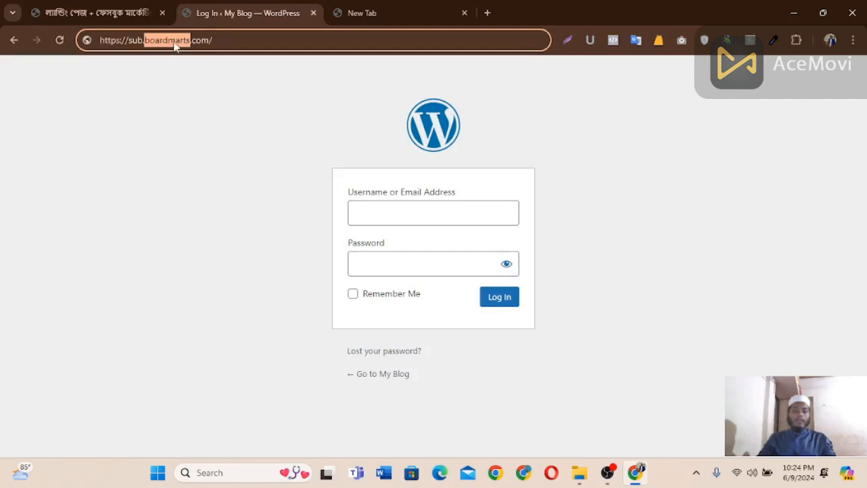
left_click(174, 42)
left_click(135, 41)
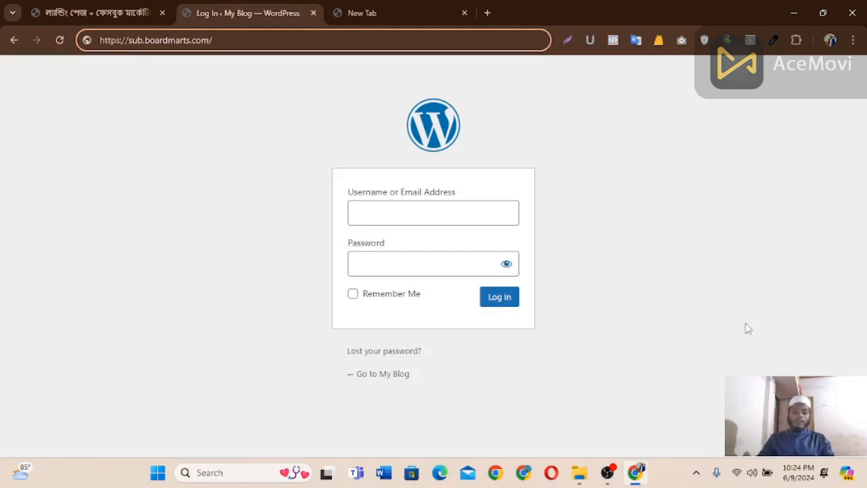
Step: Start a screen capture covering most of the browser window and draw a red rectangle around the sub.boardmarts.com address
left_click(691, 478)
left_click(720, 414)
mouse_move(1, 6)
left_mouse_down()
mouse_move(792, 455)
mouse_move(846, 412)
left_mouse_up()
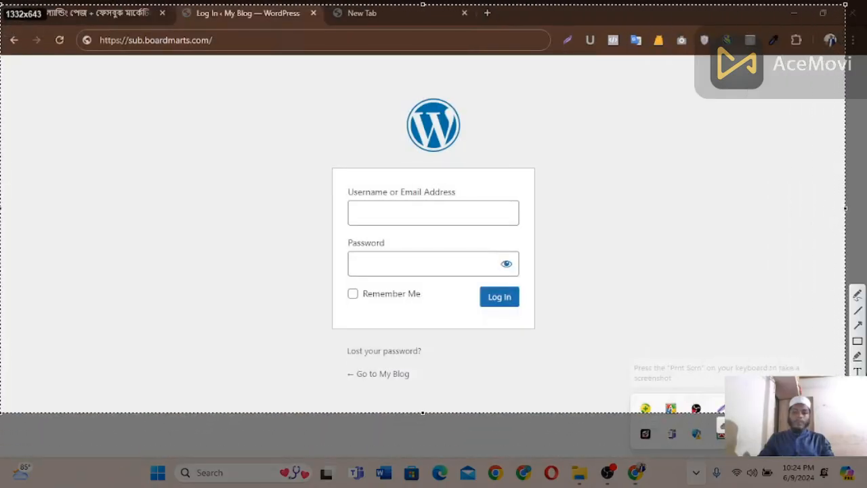
left_click(858, 343)
left_click_drag(69, 25, 244, 58)
Step: Annotate the capture with an arrow to the subdomain, a rectangle around the domain name and freehand pen strokes
left_click(859, 325)
mouse_move(374, 346)
left_mouse_down()
mouse_move(233, 196)
mouse_move(134, 49)
left_mouse_up()
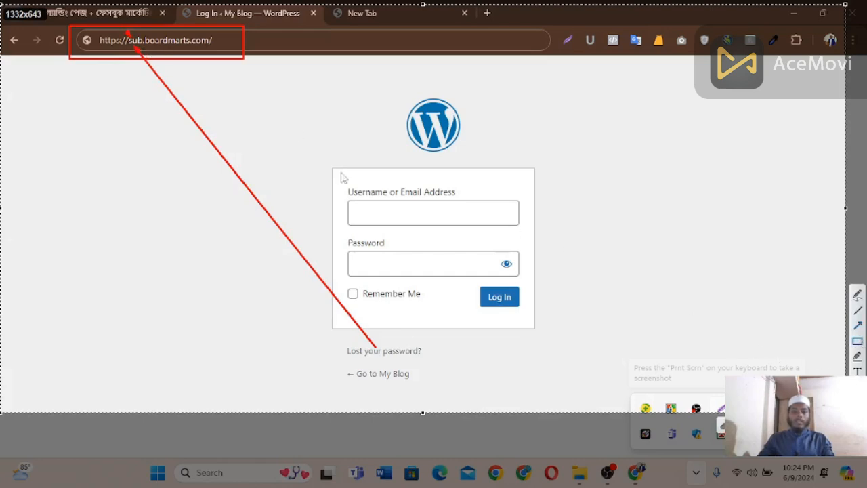
mouse_move(139, 28)
left_mouse_down()
mouse_move(192, 60)
mouse_move(196, 50)
left_mouse_up()
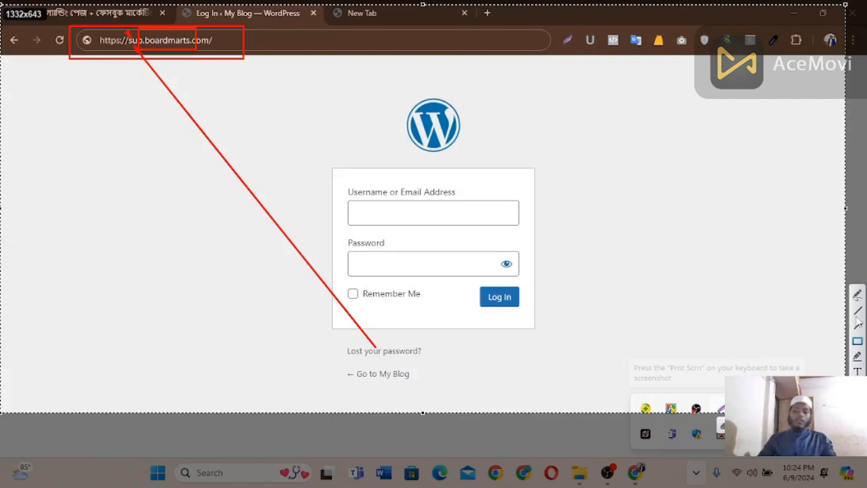
left_click(858, 296)
mouse_move(465, 157)
left_mouse_down()
mouse_move(581, 193)
mouse_move(542, 171)
mouse_move(608, 181)
left_mouse_up()
mouse_move(617, 145)
left_mouse_down()
mouse_move(665, 122)
mouse_move(645, 155)
left_mouse_up()
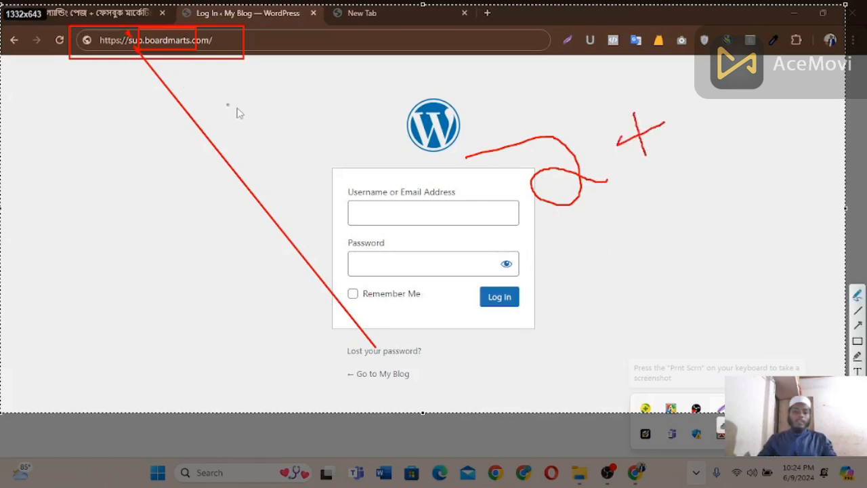
Step: Undo the arrow, the inner rectangle and the pen strokes, keeping only the rectangle around the address
key("ctrl+z")
key("ctrl+z")
key("ctrl+z")
key("ctrl+z")
key("ctrl+z")
key("ctrl+z")
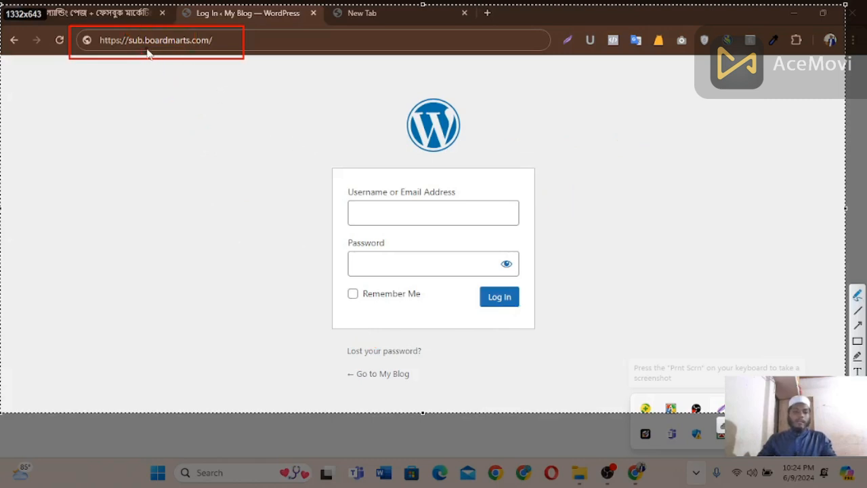
Step: Circle "sub" in the address and handwrite an example .com domain with a long line beneath it
mouse_move(139, 35)
left_mouse_down()
mouse_move(128, 36)
mouse_move(129, 51)
mouse_move(149, 52)
mouse_move(147, 34)
mouse_move(139, 35)
left_mouse_up()
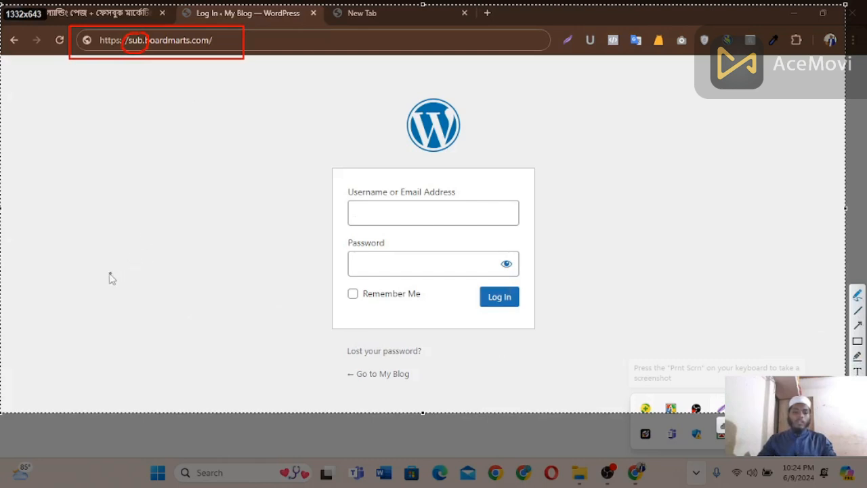
mouse_move(102, 281)
left_mouse_down()
mouse_move(130, 273)
mouse_move(172, 290)
mouse_move(178, 256)
mouse_move(202, 259)
mouse_move(242, 210)
mouse_move(281, 269)
mouse_move(268, 198)
mouse_move(279, 203)
left_mouse_up()
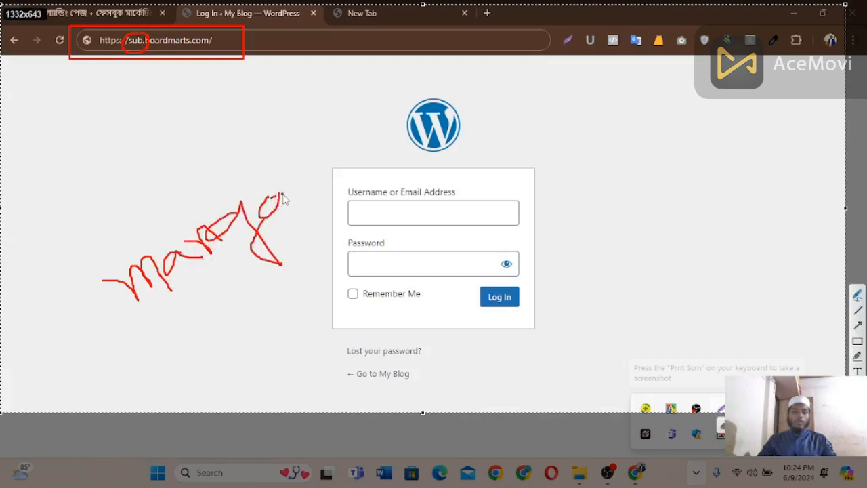
mouse_move(301, 175)
left_mouse_down()
mouse_move(283, 195)
mouse_move(317, 188)
mouse_move(316, 177)
mouse_move(334, 173)
mouse_move(351, 146)
mouse_move(360, 161)
mouse_move(364, 136)
mouse_move(379, 148)
left_mouse_up()
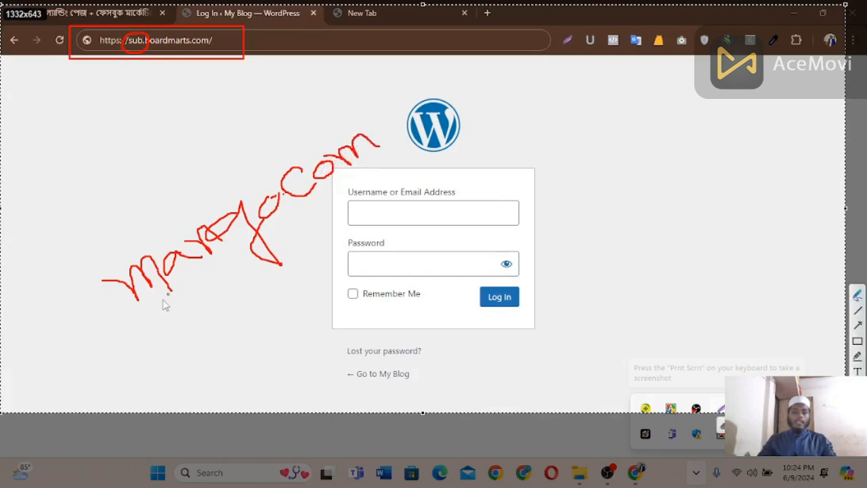
mouse_move(159, 348)
left_mouse_down()
mouse_move(339, 291)
mouse_move(475, 165)
left_mouse_up()
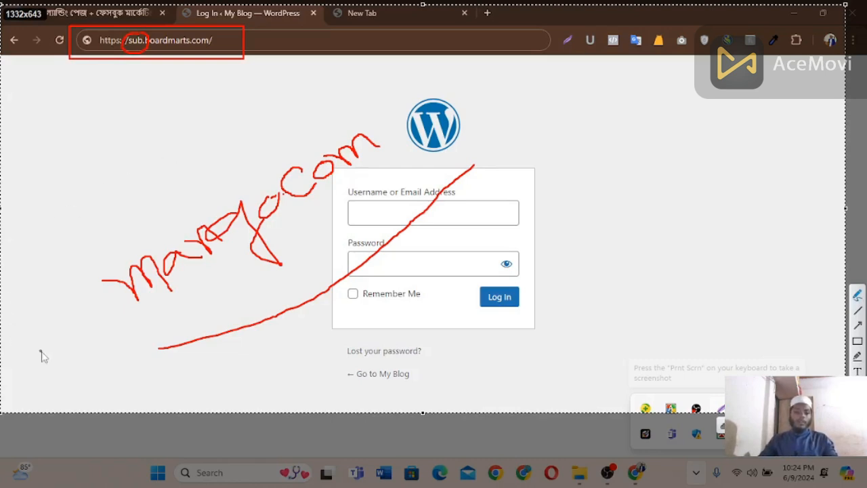
Step: Handwrite the example subdomain prefixes "sub." and "xyz." in front of the handwritten domain
mouse_move(49, 347)
left_mouse_down()
mouse_move(34, 353)
mouse_move(64, 358)
mouse_move(44, 369)
mouse_move(86, 328)
mouse_move(110, 330)
left_mouse_up()
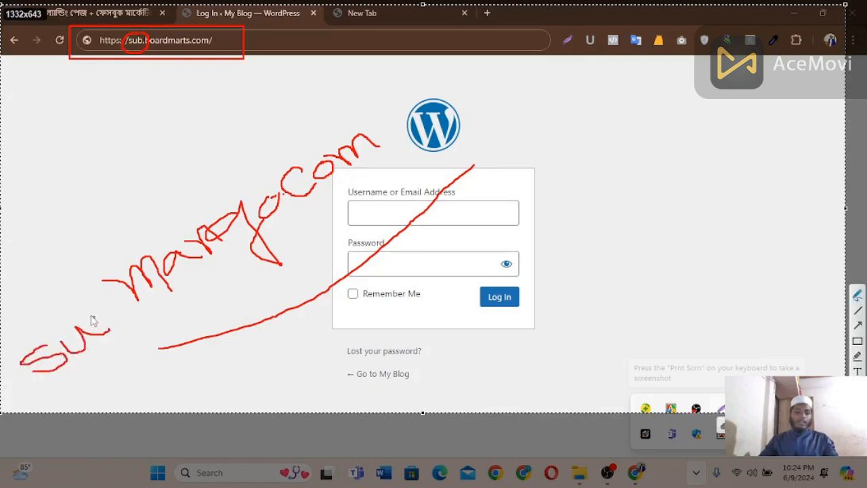
mouse_move(101, 342)
left_mouse_down()
mouse_move(108, 316)
mouse_move(101, 336)
left_mouse_up()
left_click(122, 307)
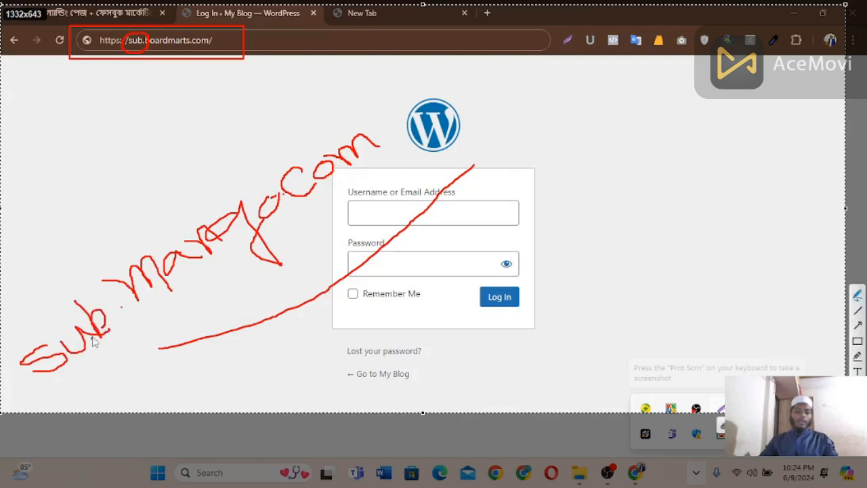
mouse_move(108, 313)
left_mouse_down()
mouse_move(54, 372)
mouse_move(98, 377)
mouse_move(81, 384)
mouse_move(106, 350)
mouse_move(120, 370)
mouse_move(106, 366)
left_mouse_up()
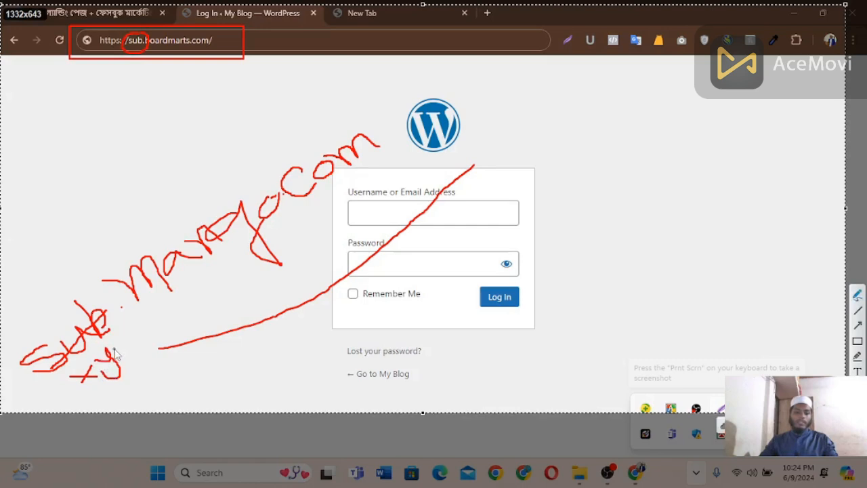
mouse_move(117, 337)
left_mouse_down()
mouse_move(120, 354)
mouse_move(154, 335)
left_mouse_up()
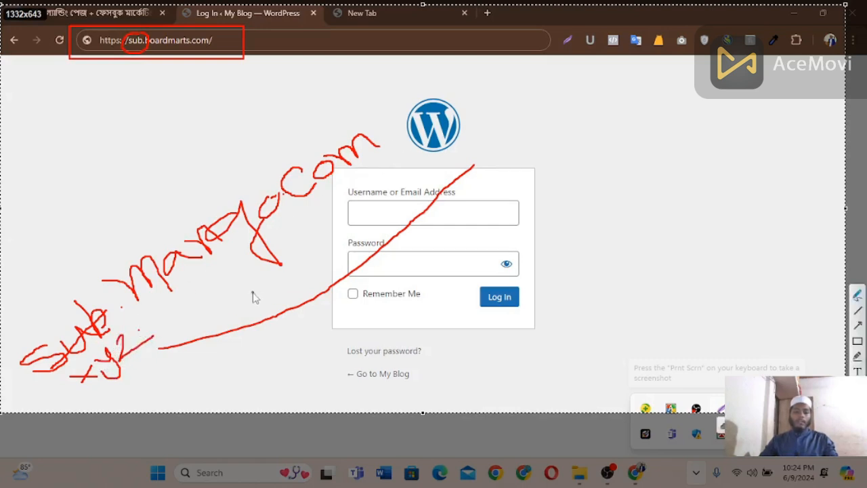
Step: Circle the handwritten domain and add more freehand notes in the empty area beyond the WordPress logo
mouse_move(372, 121)
left_mouse_down()
mouse_move(168, 177)
mouse_move(85, 270)
mouse_move(152, 327)
mouse_move(339, 246)
mouse_move(387, 143)
mouse_move(373, 120)
mouse_move(345, 129)
mouse_move(357, 124)
left_mouse_up()
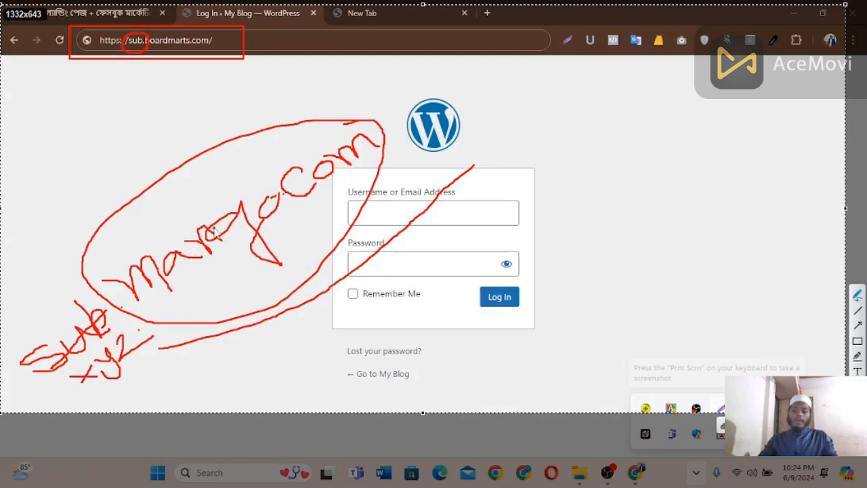
mouse_move(488, 89)
left_mouse_down()
mouse_move(555, 79)
mouse_move(520, 101)
mouse_move(542, 103)
mouse_move(611, 88)
mouse_move(597, 101)
left_mouse_up()
left_click_drag(622, 139, 612, 150)
mouse_move(600, 186)
left_mouse_down()
mouse_move(583, 146)
mouse_move(602, 141)
left_mouse_up()
left_click(644, 157)
mouse_move(683, 125)
left_mouse_down()
mouse_move(696, 136)
mouse_move(708, 115)
mouse_move(735, 129)
mouse_move(790, 94)
mouse_move(780, 74)
mouse_move(769, 101)
left_mouse_up()
mouse_move(628, 222)
left_mouse_down()
mouse_move(752, 157)
mouse_move(803, 98)
mouse_move(764, 74)
mouse_move(546, 196)
mouse_move(701, 172)
left_mouse_up()
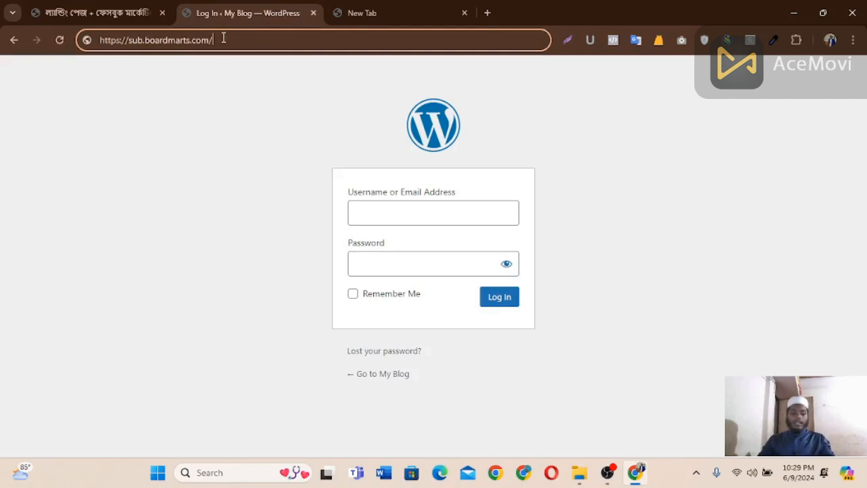
type("w")
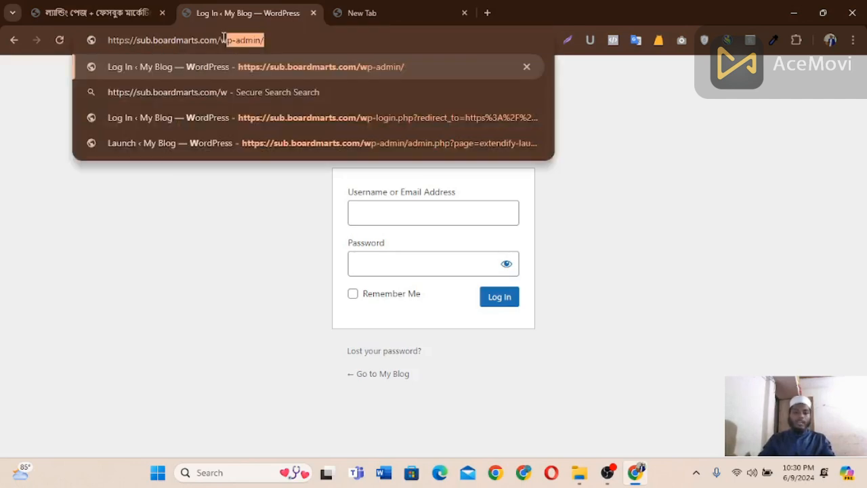
key("End")
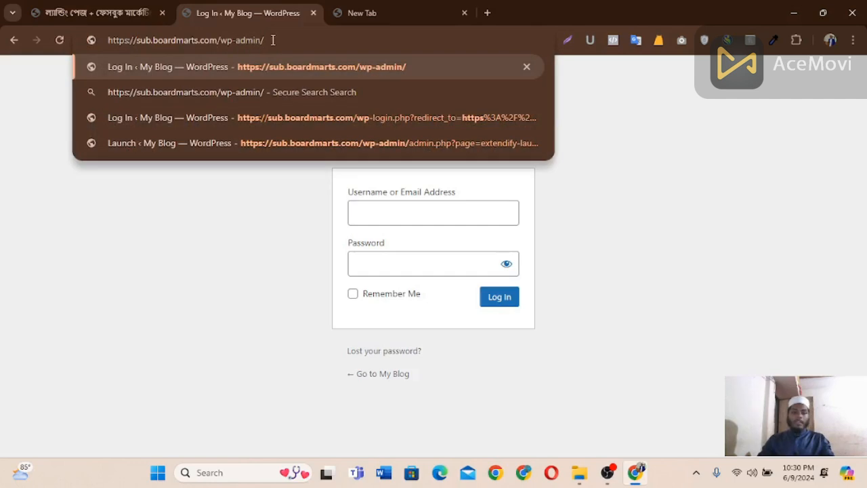
key("Return")
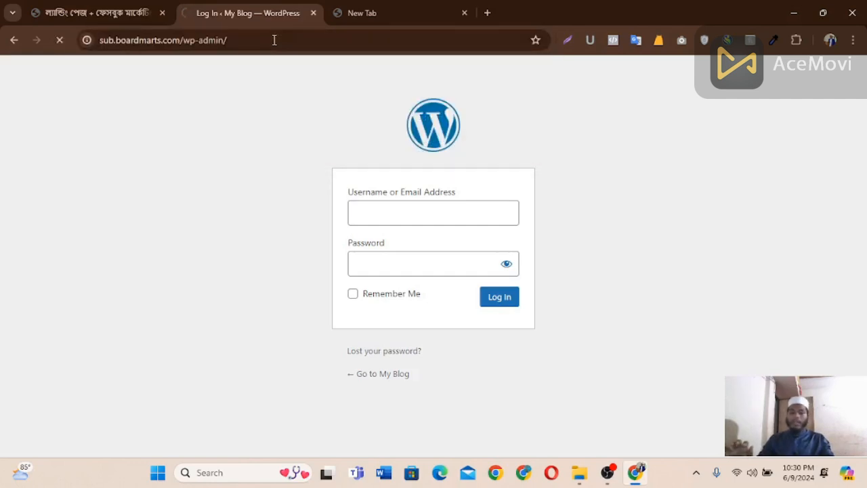
Step: Fill in the username and password with the saved credentials and try to log in to WordPress
left_click(385, 207)
left_click(562, 168)
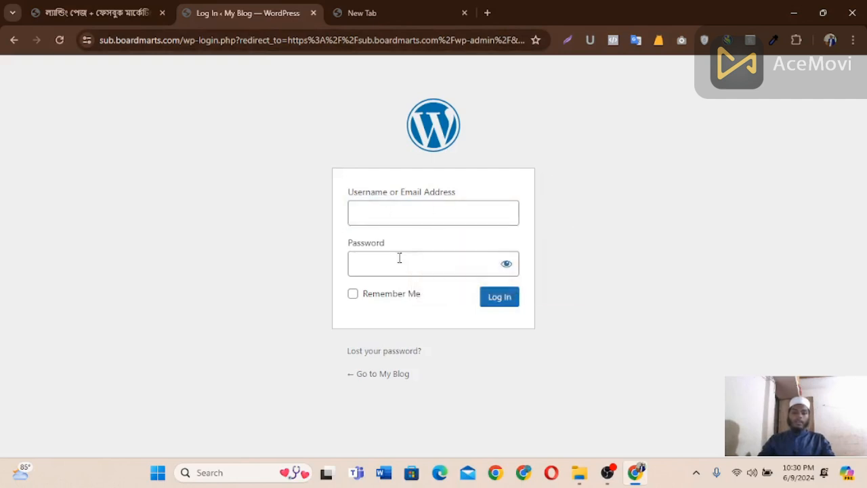
left_click_drag(346, 252, 385, 251)
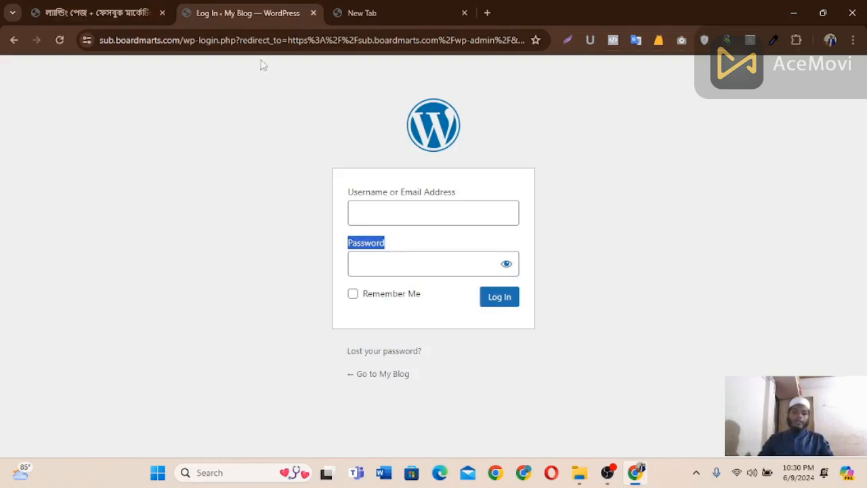
left_click(372, 215)
left_click(447, 246)
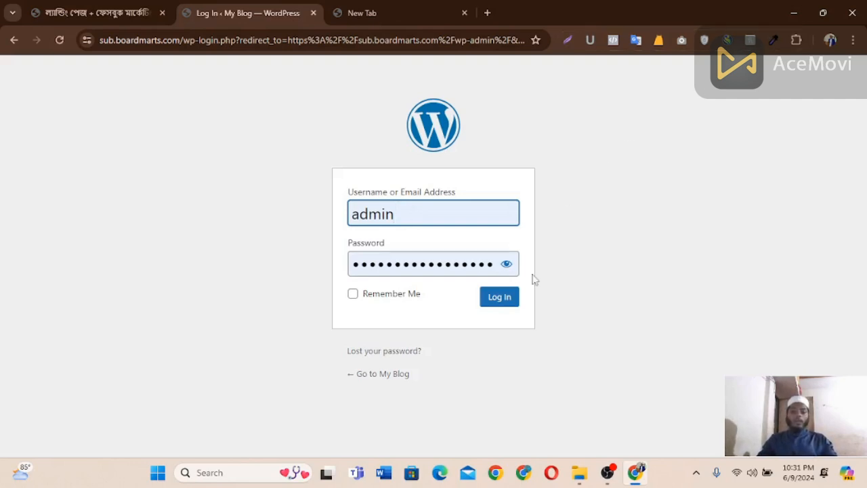
left_click(510, 303)
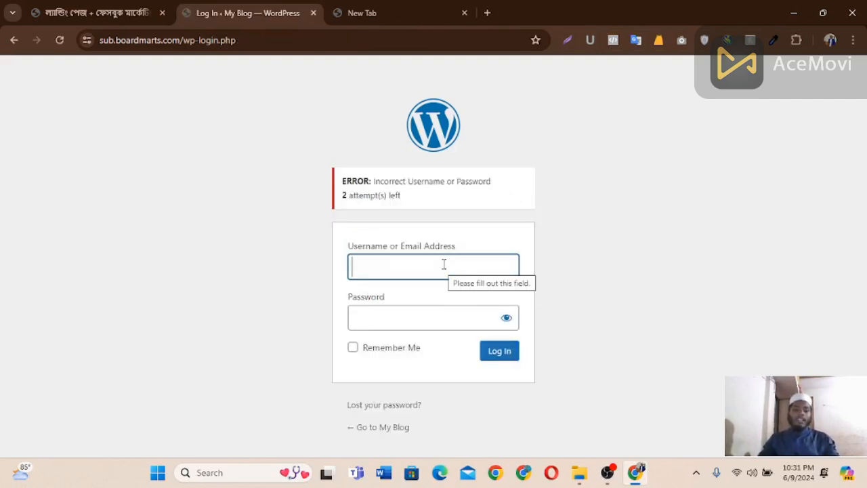
Step: Highlight the login error message and the notice about remaining attempts
left_click_drag(497, 184, 322, 191)
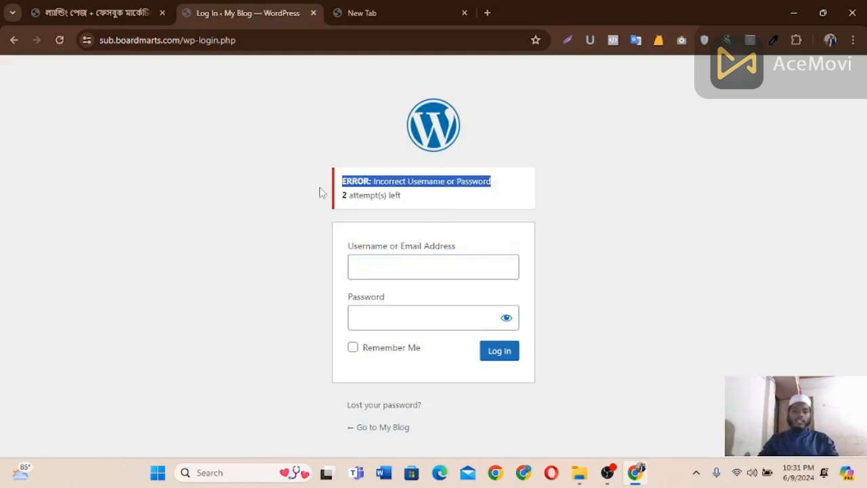
left_click(413, 197)
left_click_drag(407, 196, 348, 198)
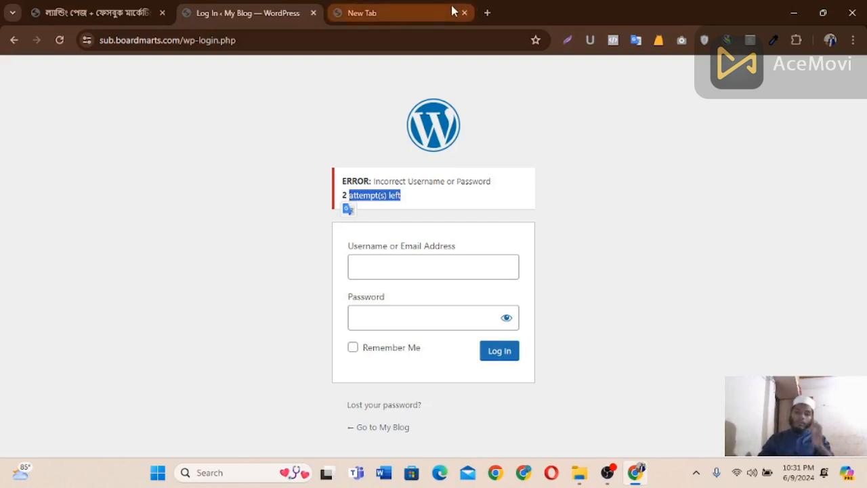
Step: Load namecheap.com in the empty browser tab
left_click(423, 7)
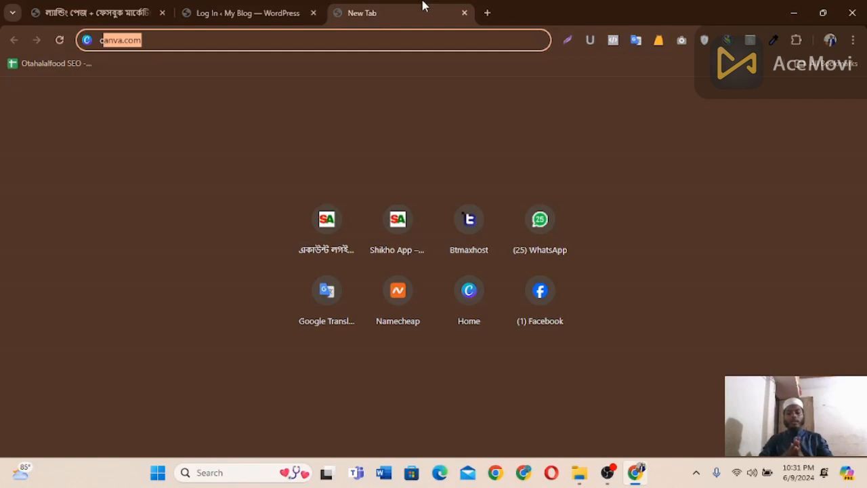
double_click(349, 39)
key("BackSpace")
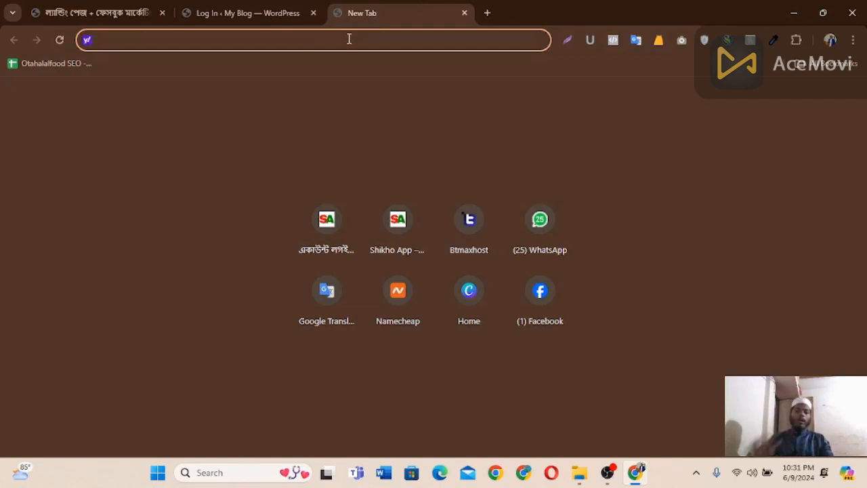
type("na")
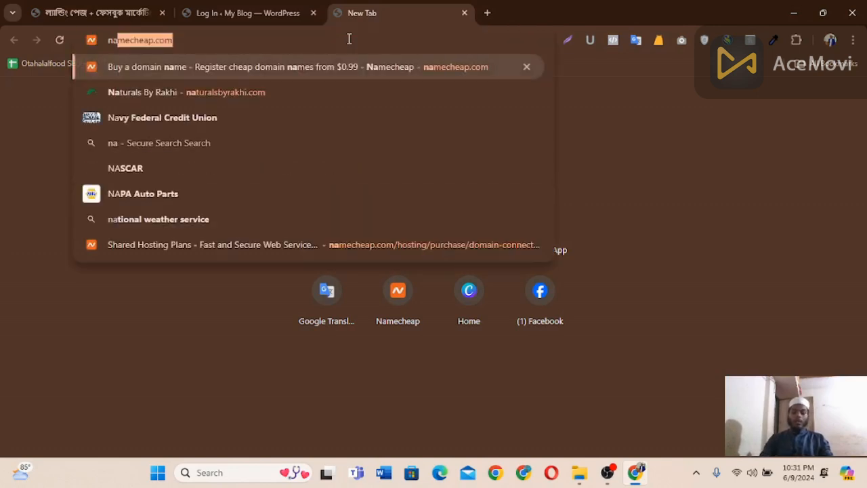
key("Return")
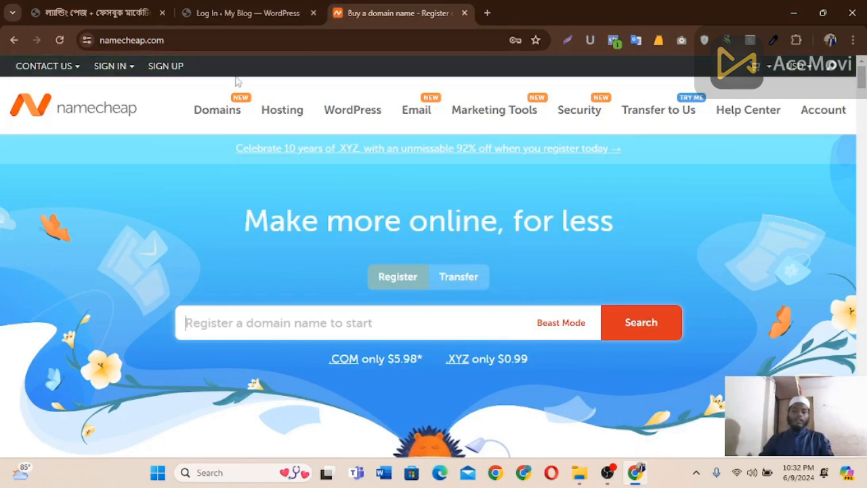
Step: Sign in to the Namecheap account with the saved credentials and open its list of hosting subscriptions
left_click(121, 67)
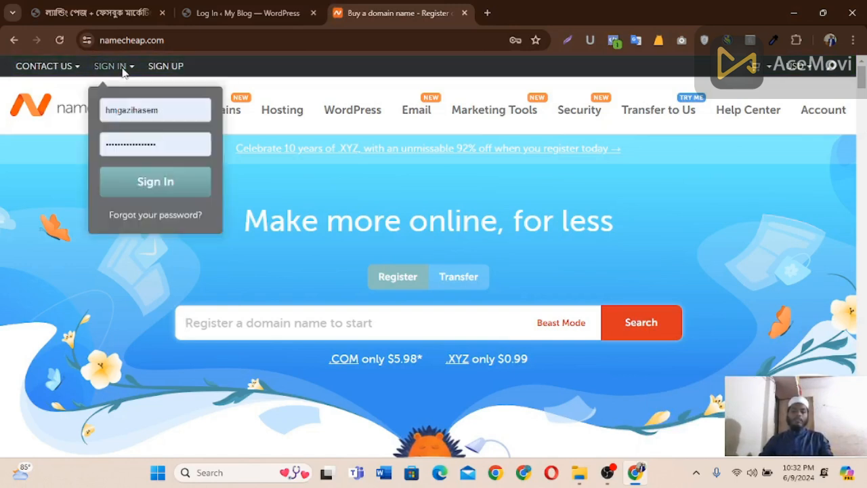
left_click(169, 185)
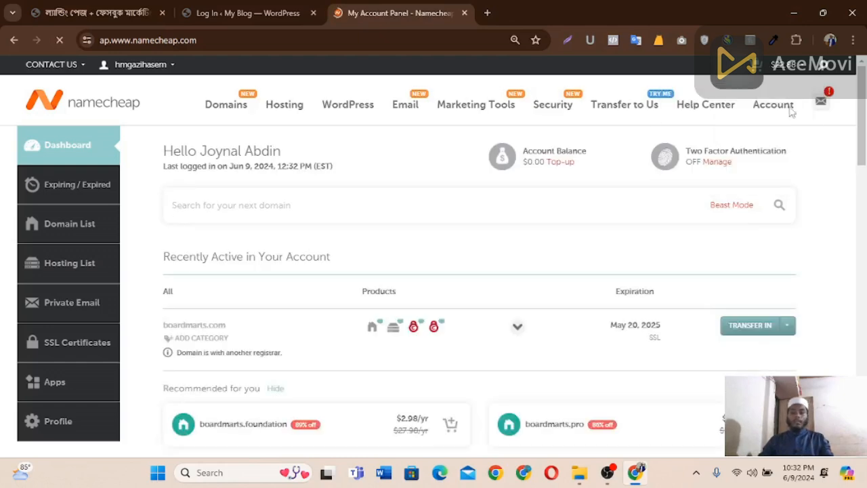
left_click(80, 271)
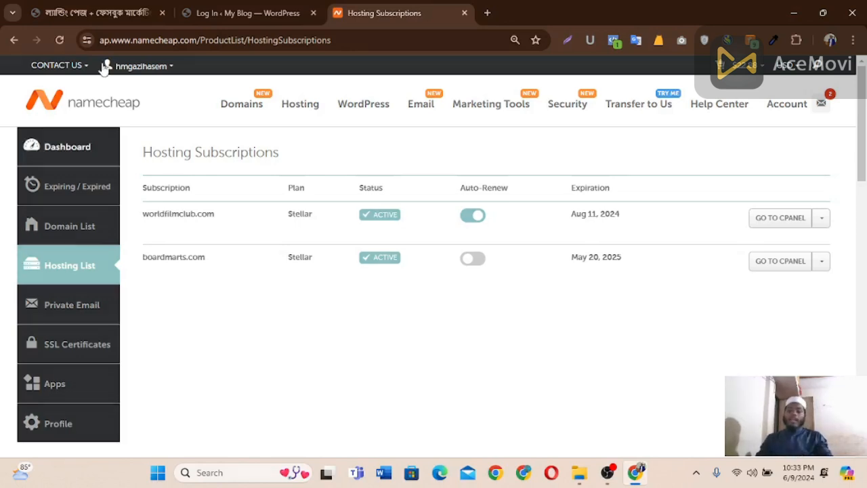
Step: Go to cPanel for the boardmarts.com hosting and open WordPress Manager by Softaculous from the Software section
left_click(793, 261)
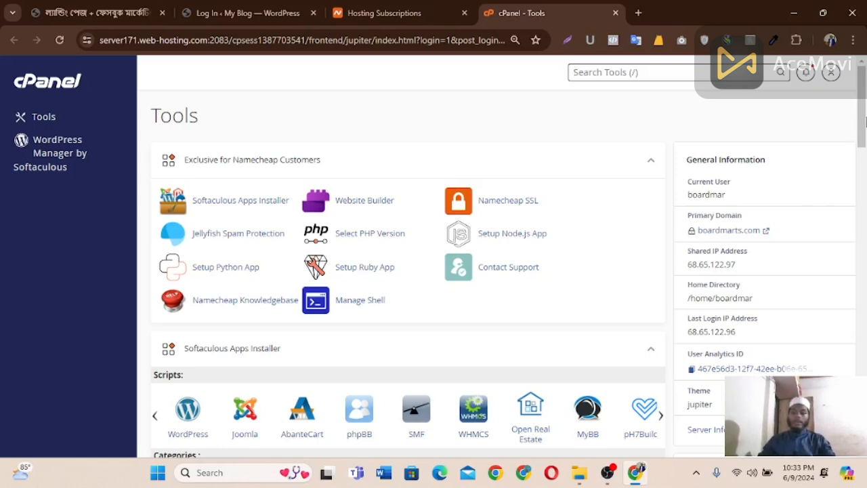
scroll(864, 120, "down", 1)
left_click_drag(865, 127, 862, 381)
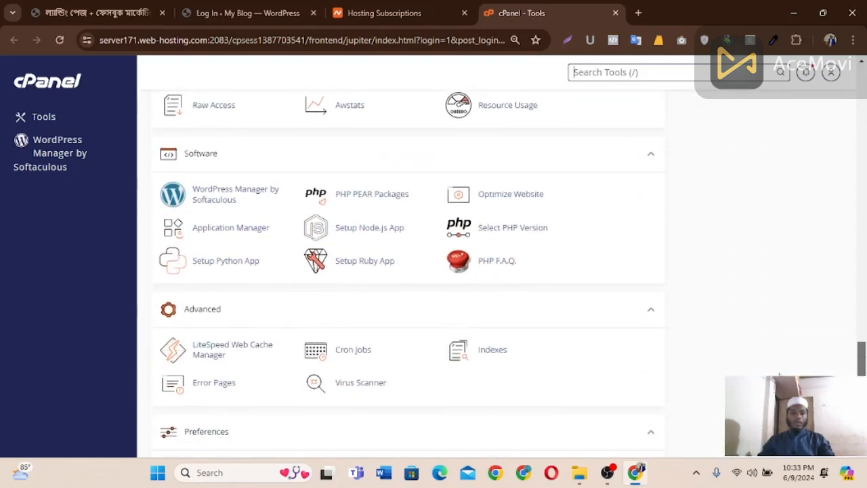
left_click(229, 201)
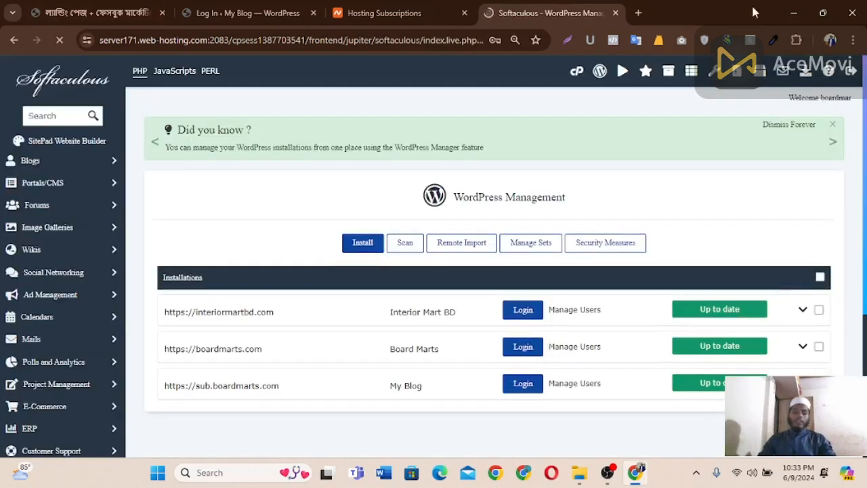
scroll(495, 257, "down", 1)
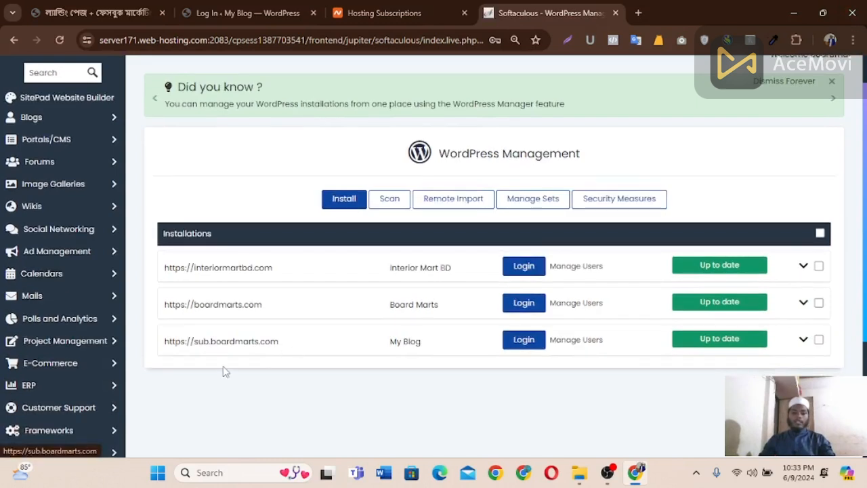
left_click_drag(302, 348, 207, 349)
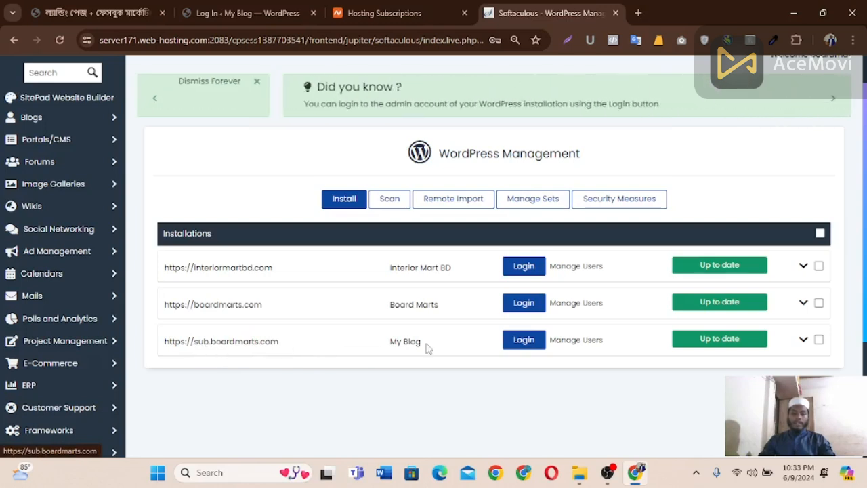
left_click(521, 344)
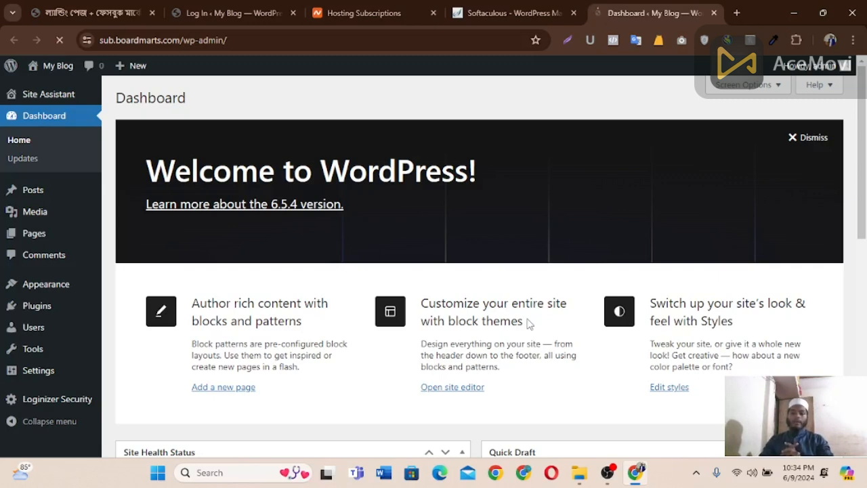
Step: Capture the dashboard on screen, mark the admin account greeting with a red arrow and rectangle, and discard the annotated capture
left_click(695, 479)
left_click(721, 413)
left_click_drag(2, 3, 849, 379)
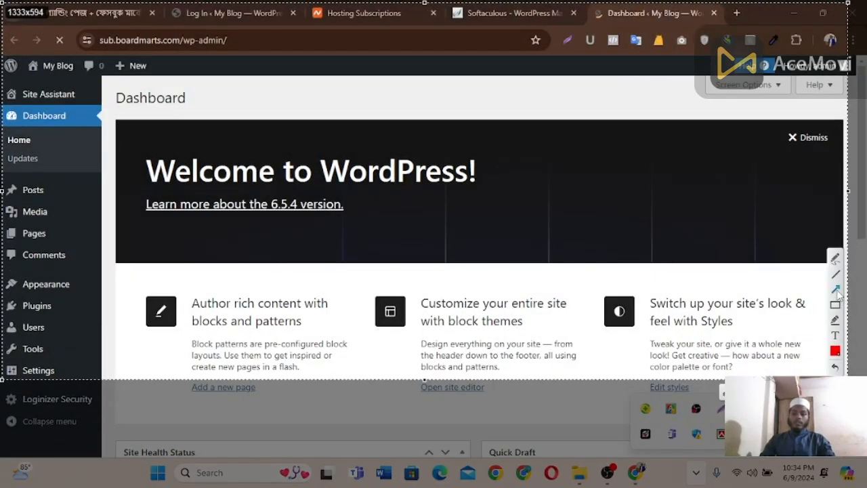
mouse_move(180, 370)
left_mouse_down()
mouse_move(615, 107)
mouse_move(841, 73)
left_mouse_up()
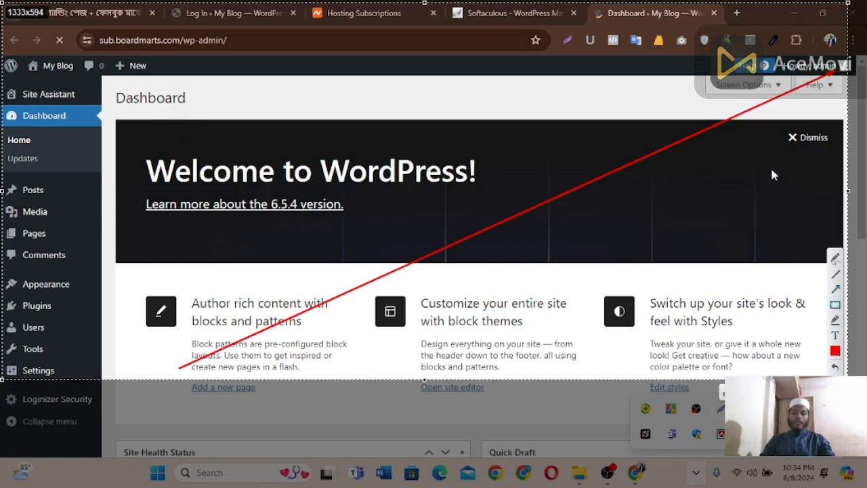
mouse_move(717, 33)
left_mouse_down()
mouse_move(739, 61)
mouse_move(860, 85)
left_mouse_up()
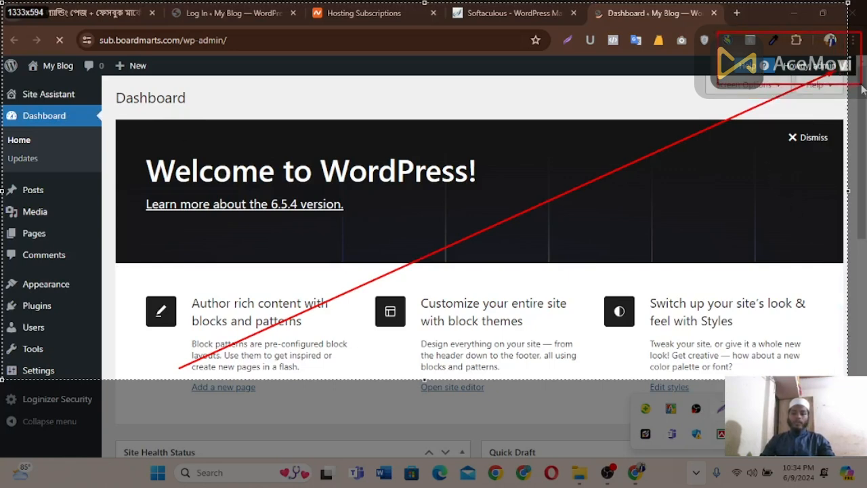
left_click(836, 391)
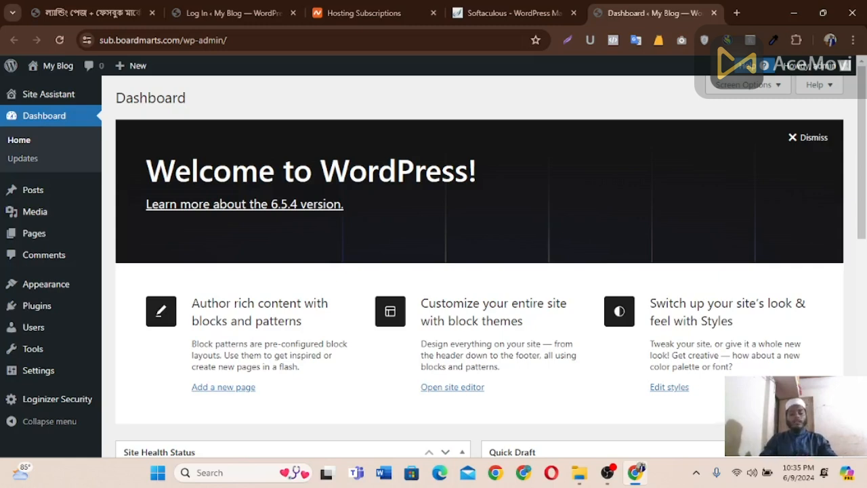
Step: Open the profile page of the logged-in admin account
left_click(699, 473)
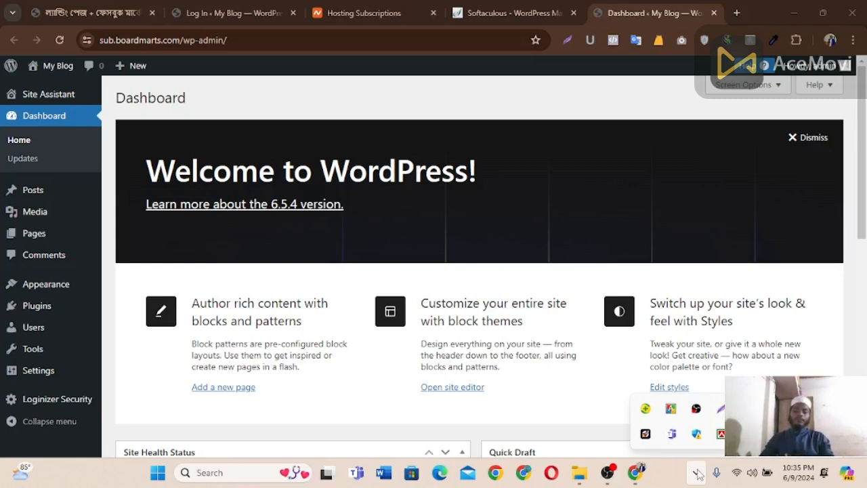
mouse_move(836, 73)
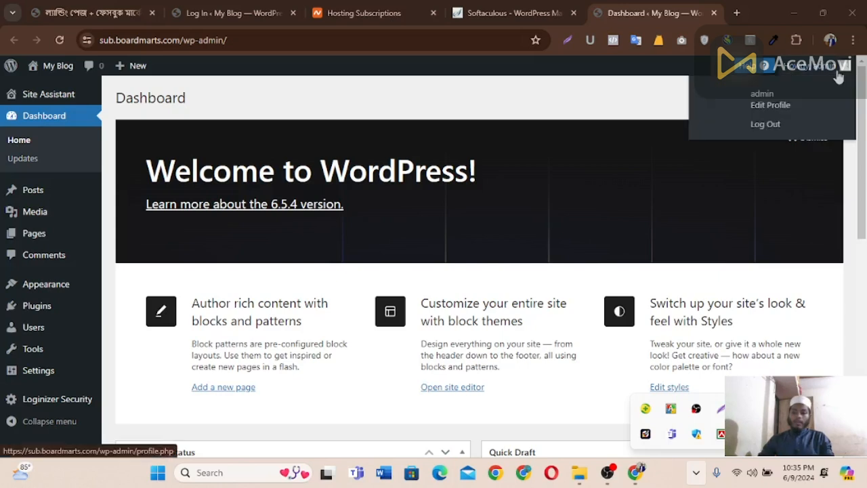
left_click(776, 98)
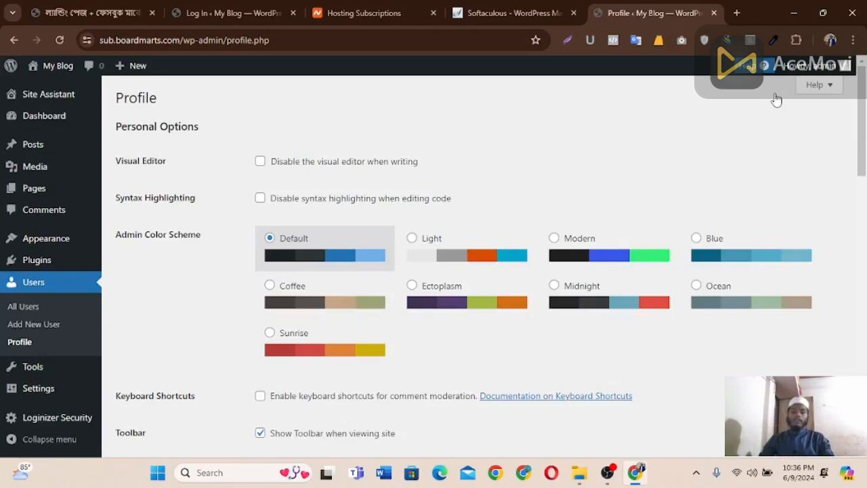
Step: Examine the username and nickname in the profile's Name section, highlighting the nickname
left_click_drag(863, 100, 865, 194)
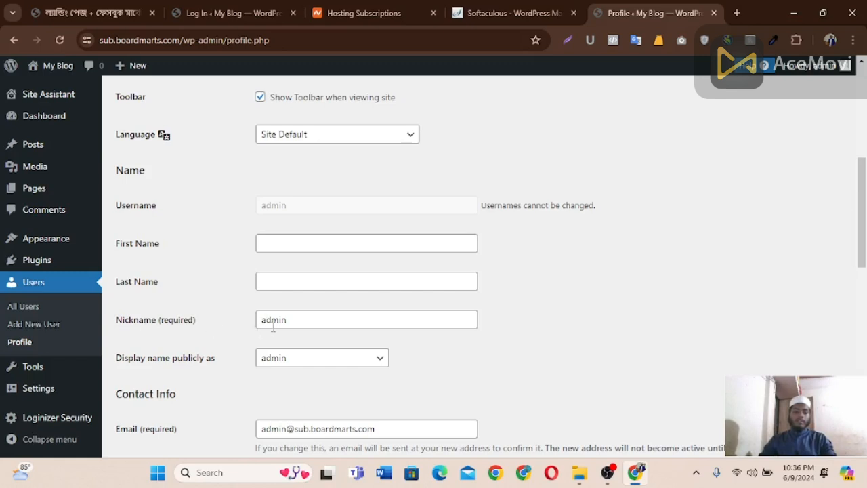
double_click(298, 323)
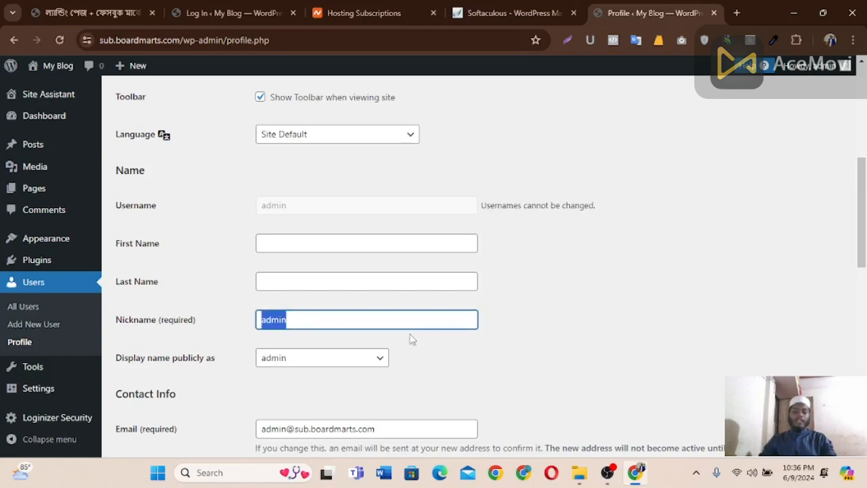
key("Right")
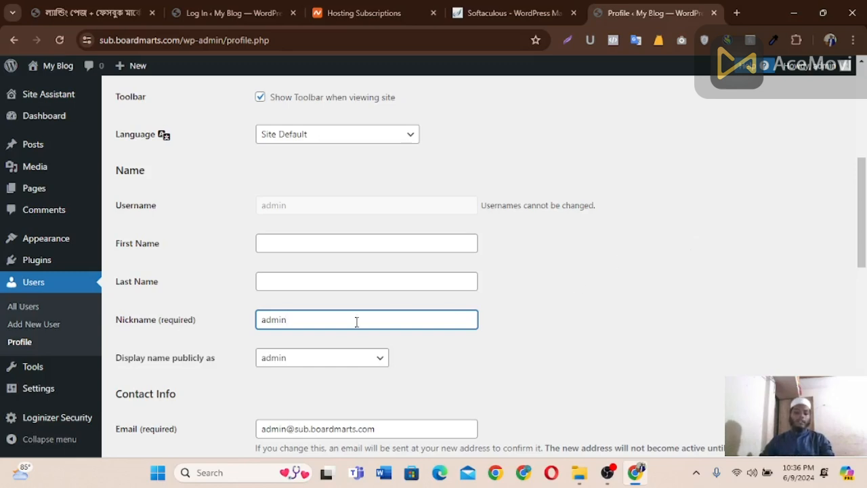
double_click(289, 320)
Step: Generate a new password under Account Management and highlight it and its strength rating
left_click_drag(861, 230, 839, 370)
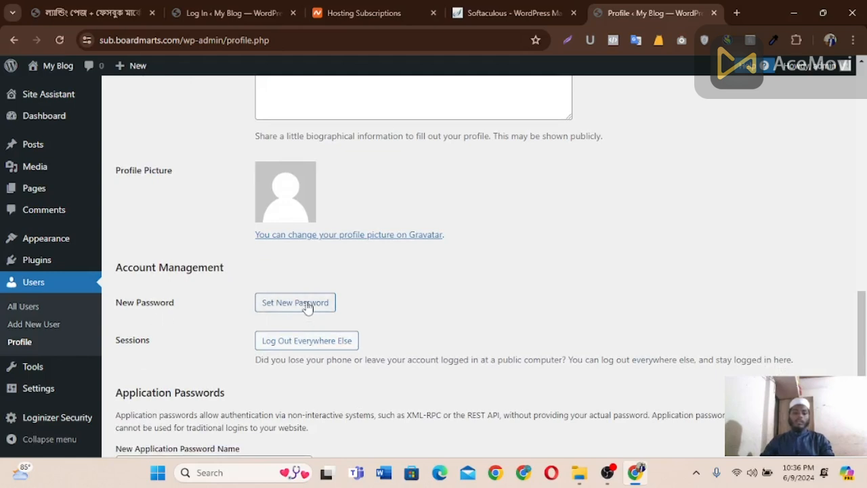
left_click(306, 304)
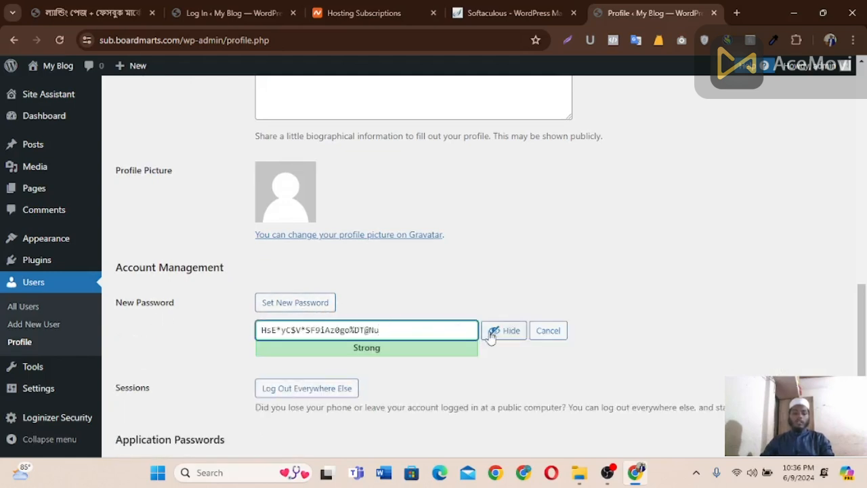
triple_click(378, 330)
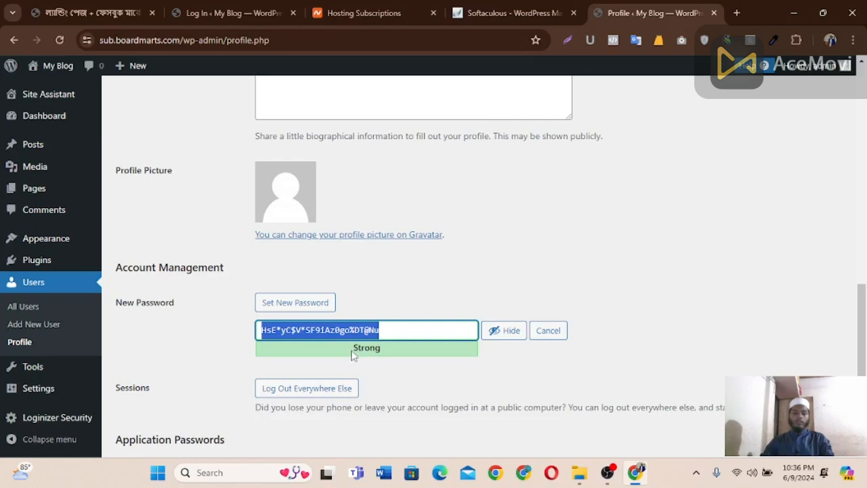
left_click_drag(351, 349, 387, 351)
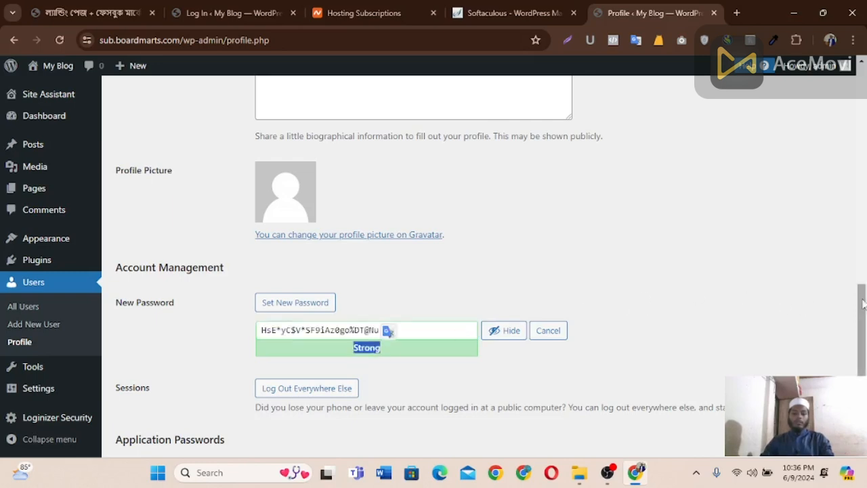
Step: Hide the New Password value and replace the generated password with a custom account password
triple_click(425, 330)
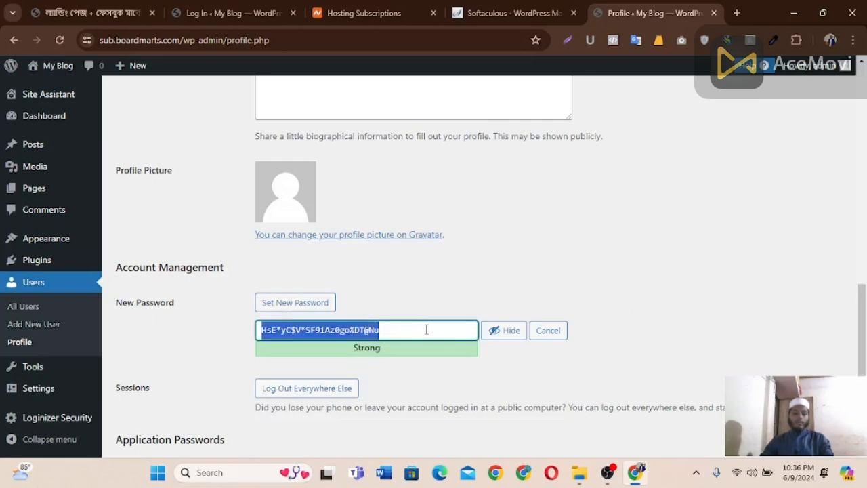
type("d")
left_click(504, 330)
left_click(356, 332)
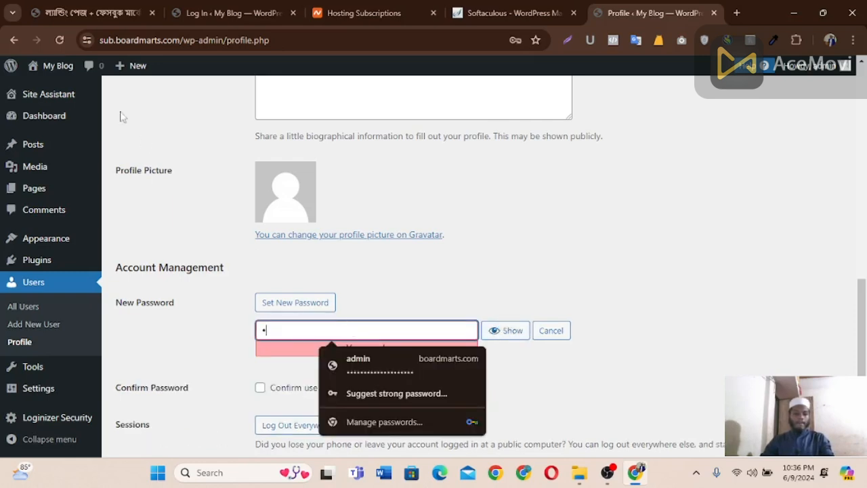
double_click(154, 42)
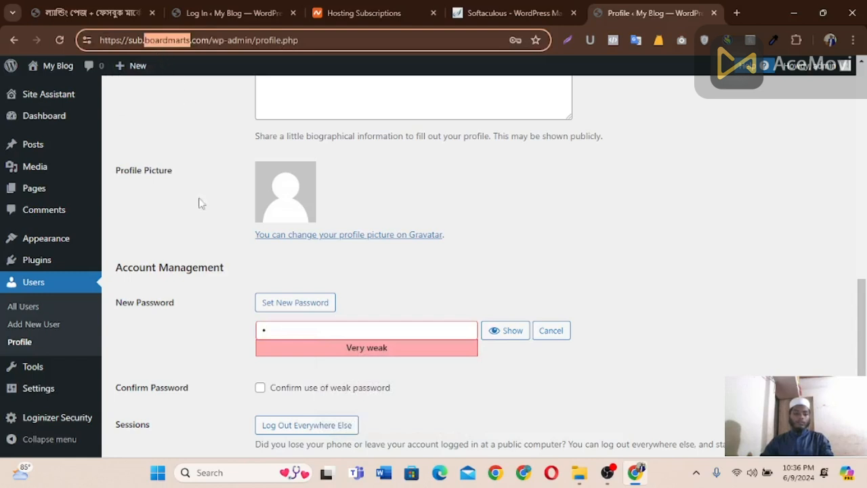
left_click(294, 330)
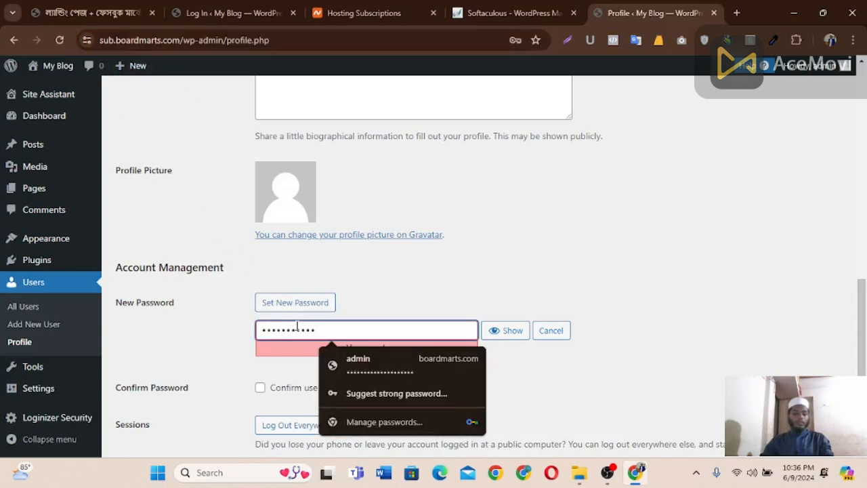
type("••")
scroll(465, 302, "down", 1)
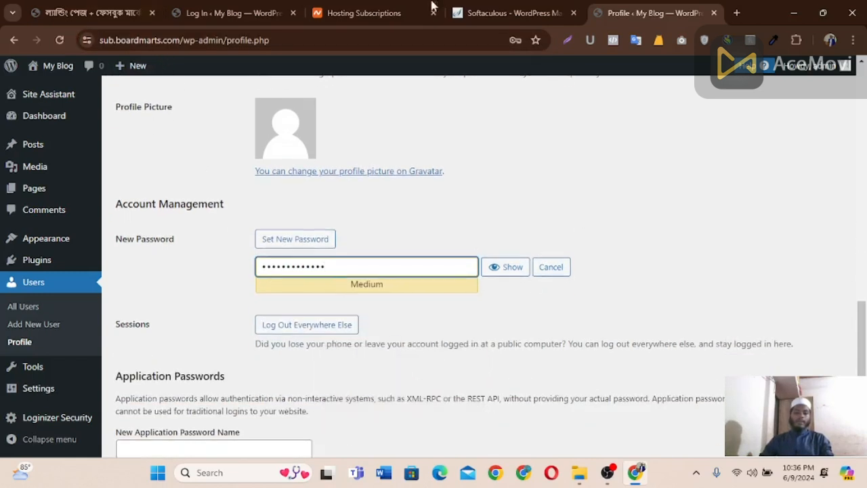
scroll(859, 369, "down", 2)
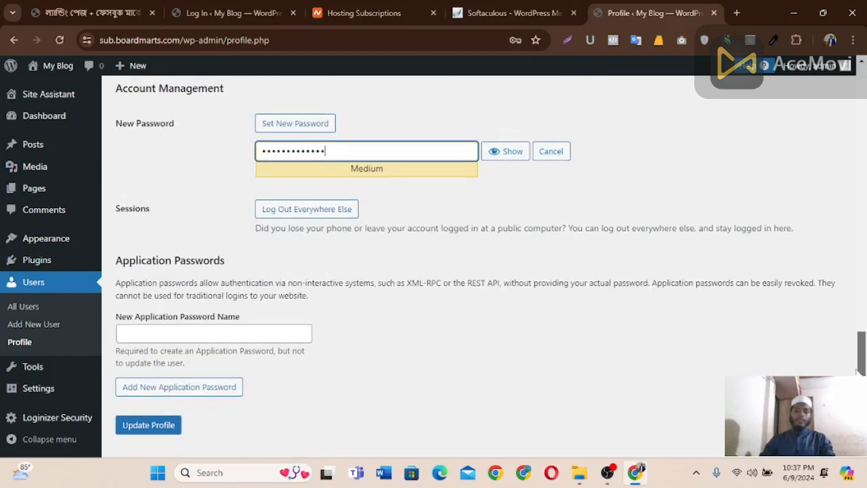
left_click_drag(858, 371, 858, 370)
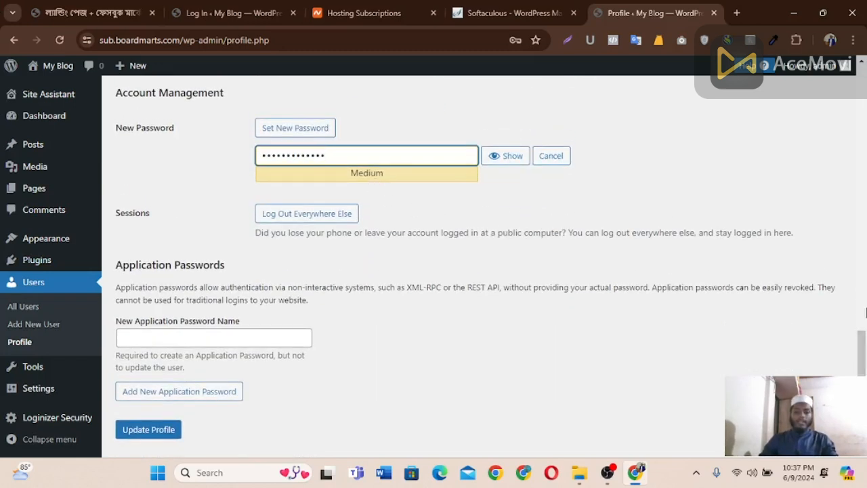
scroll(866, 364, "down", 1)
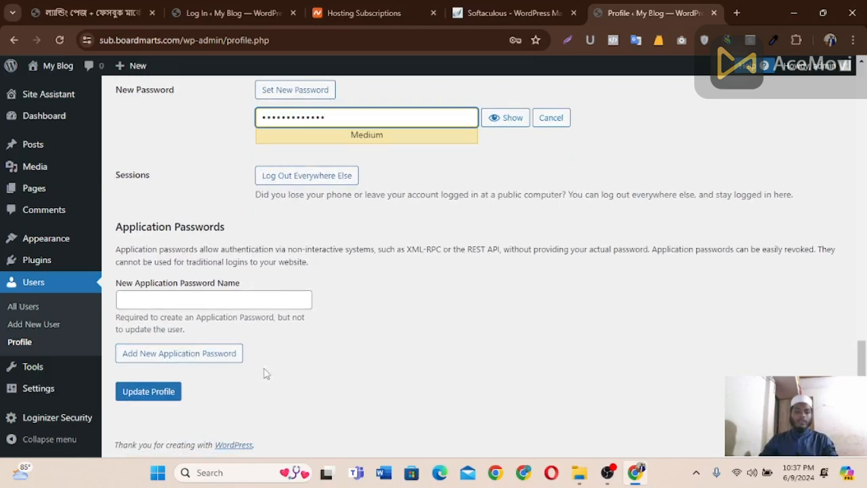
Step: Review the profile's name and contact fields, and update the profile to save the new password
left_click_drag(862, 358, 846, 260)
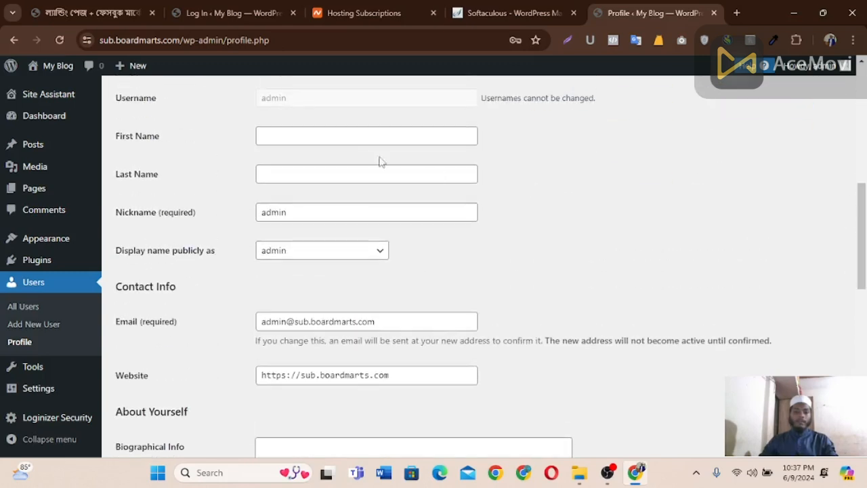
left_click(352, 139)
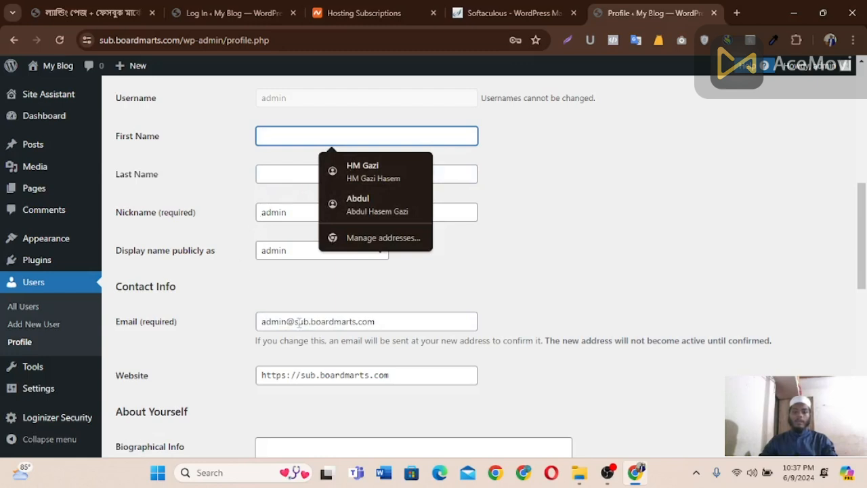
scroll(278, 330, "down", 3)
scroll(278, 334, "down", 7)
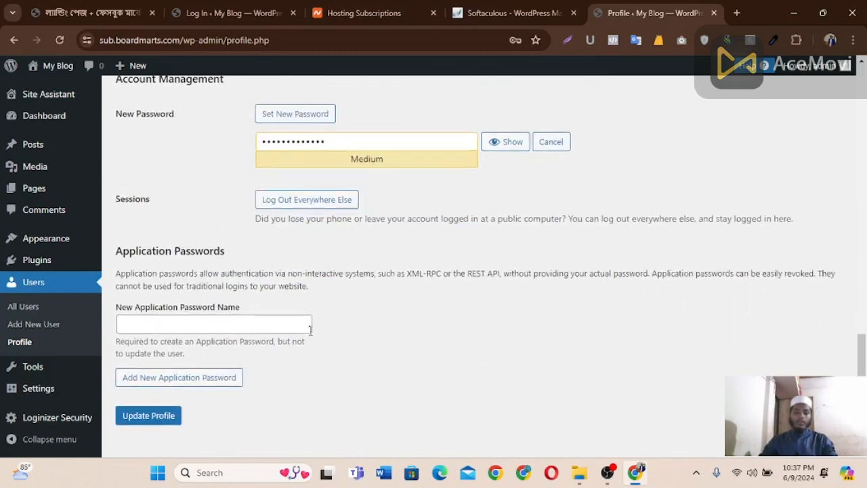
scroll(224, 366, "down", 1)
left_click(161, 398)
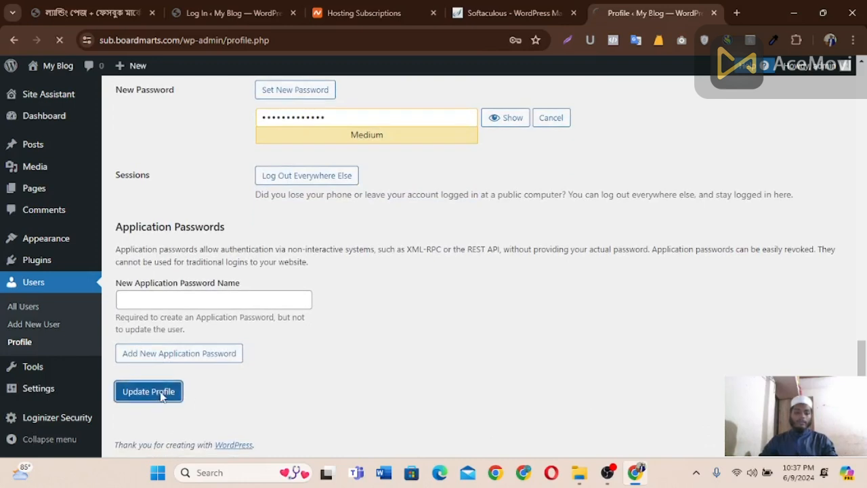
Step: Look over the course content list on the Shikho App landing page course, and return to the WordPress profile page
left_click(97, 12)
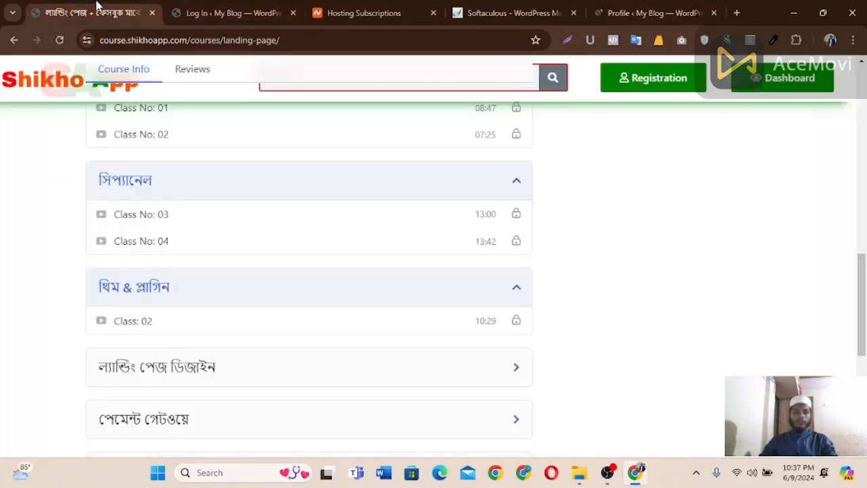
left_click_drag(865, 319, 866, 281)
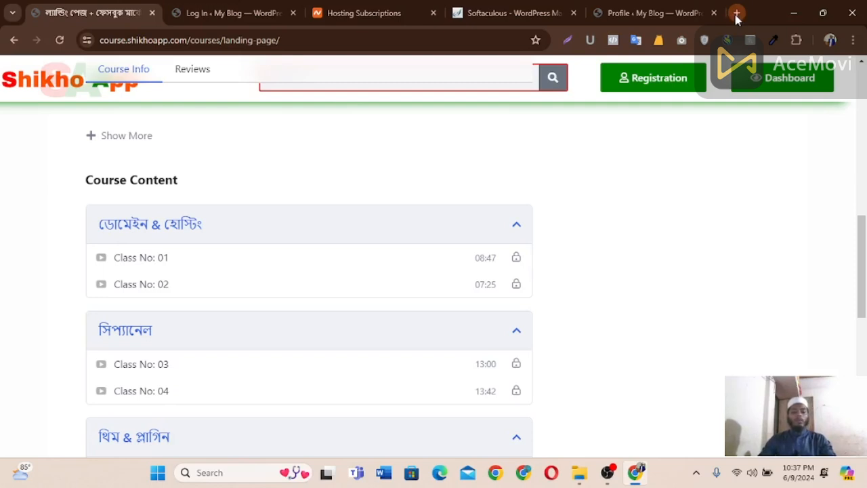
left_click(684, 4)
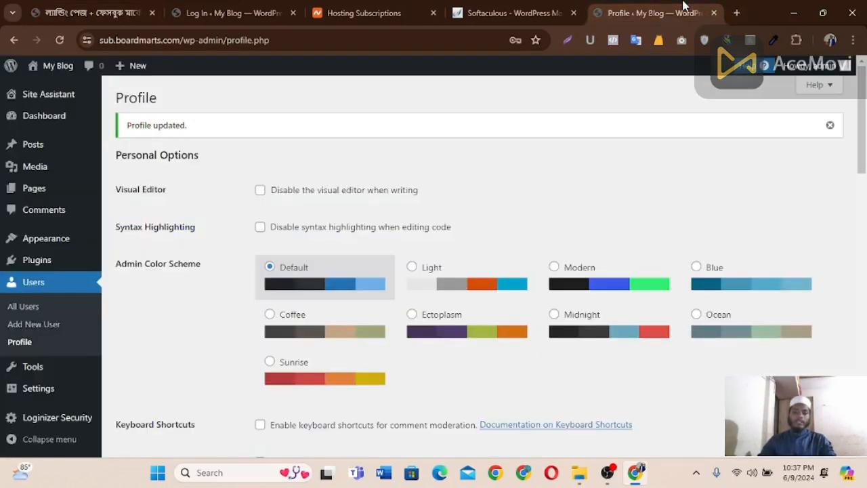
scroll(861, 135, "down", 4)
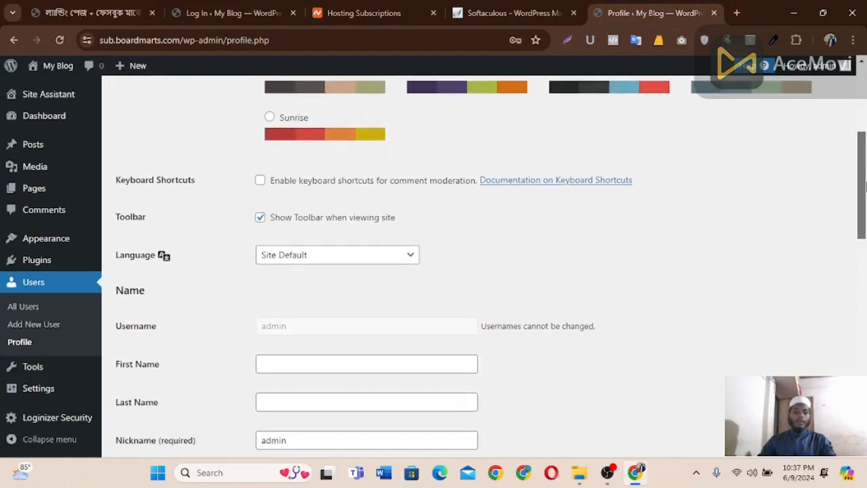
scroll(2, 298, "down", 3)
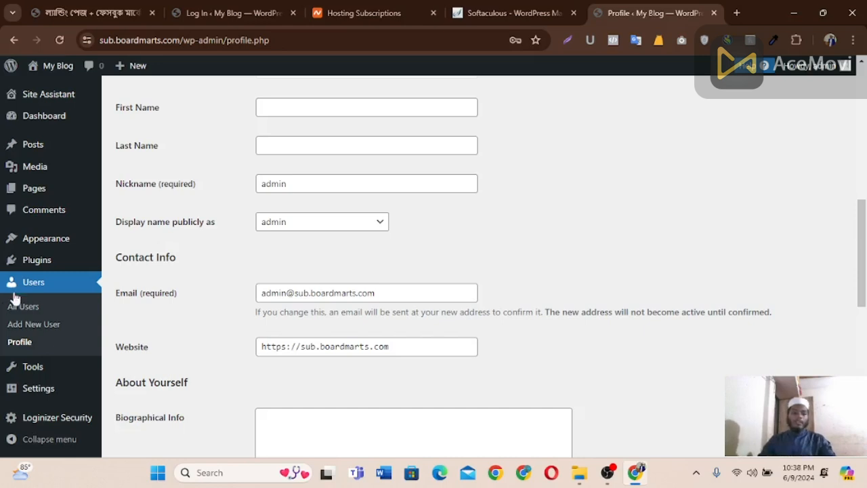
Step: Open the list of installed plugins and delete the Hello Dolly plugin
mouse_move(56, 267)
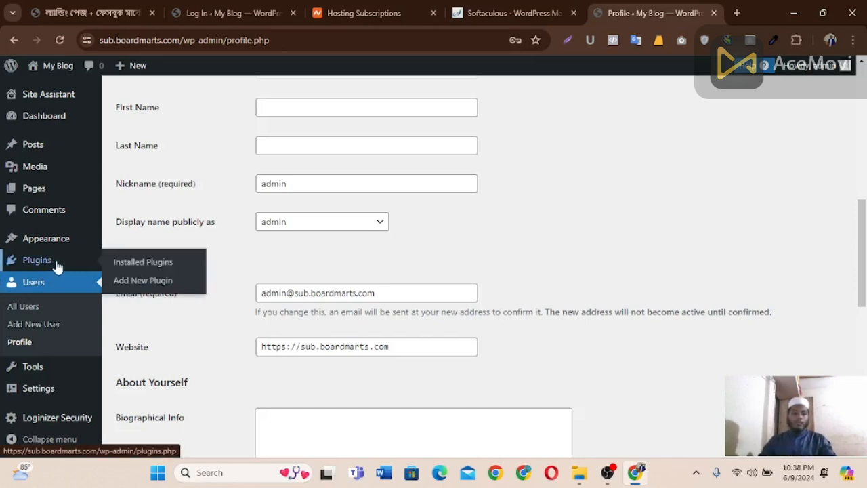
left_click(139, 269)
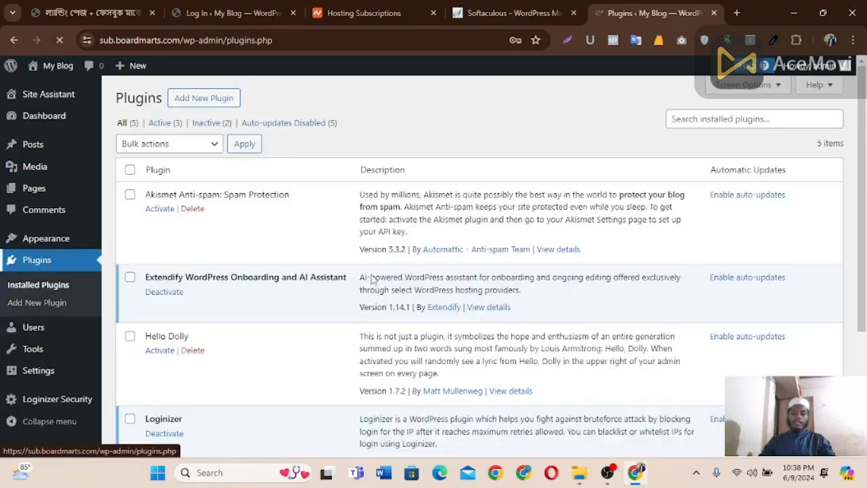
scroll(865, 195, "down", 2)
left_click_drag(866, 192, 834, 258)
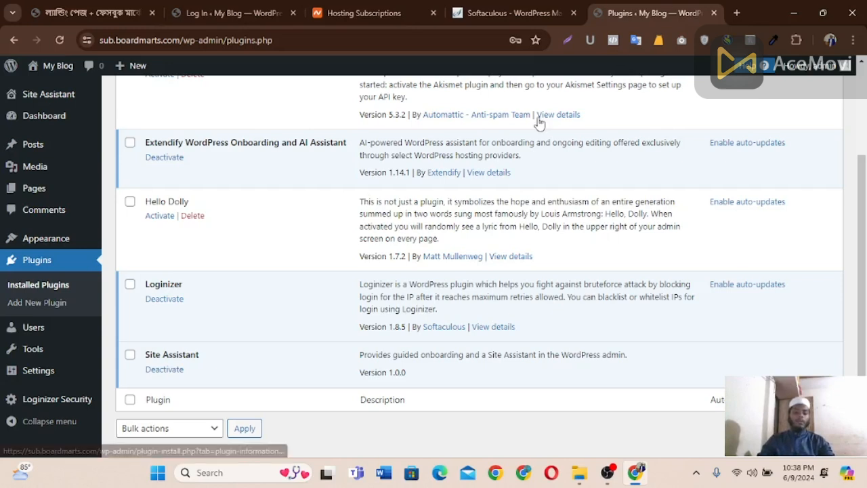
left_click(193, 215)
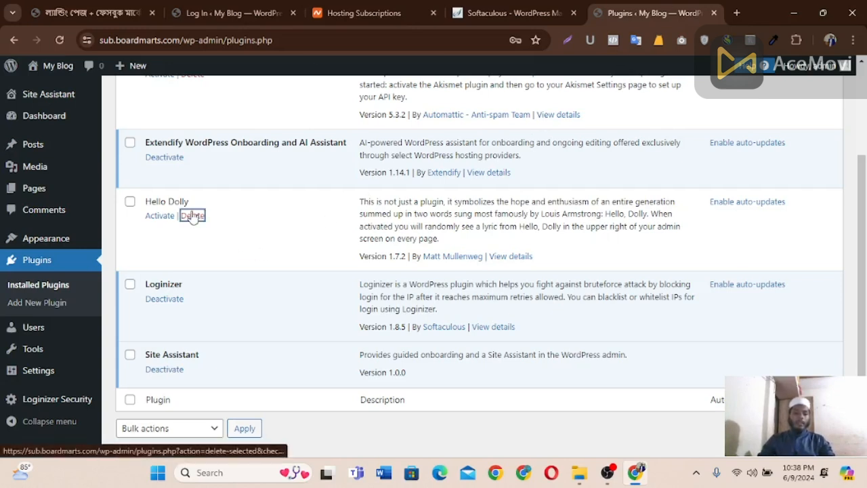
left_click(490, 121)
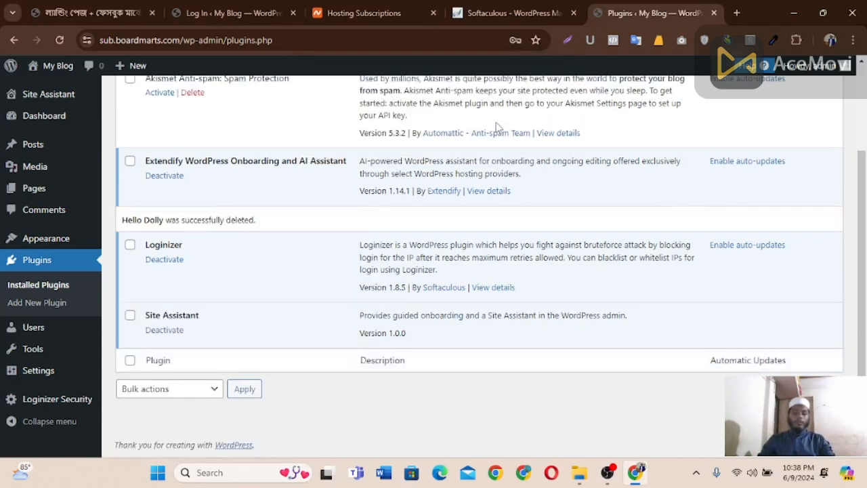
Step: Examine the Loginizer and Site Assistant plugins in the list, highlighting their names
left_click_drag(183, 247, 145, 249)
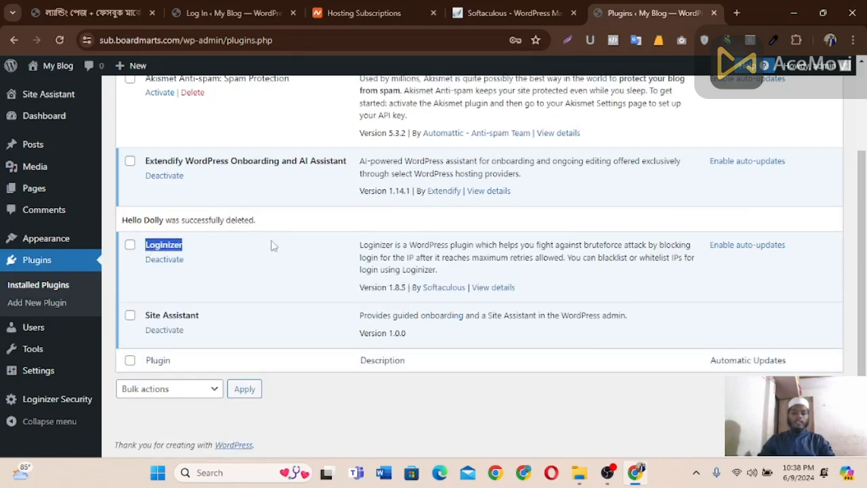
left_click(301, 248)
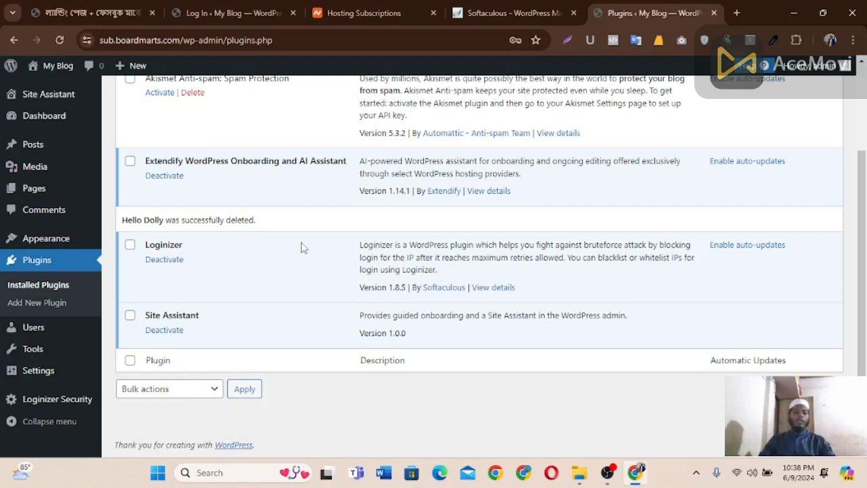
left_click_drag(184, 245, 140, 247)
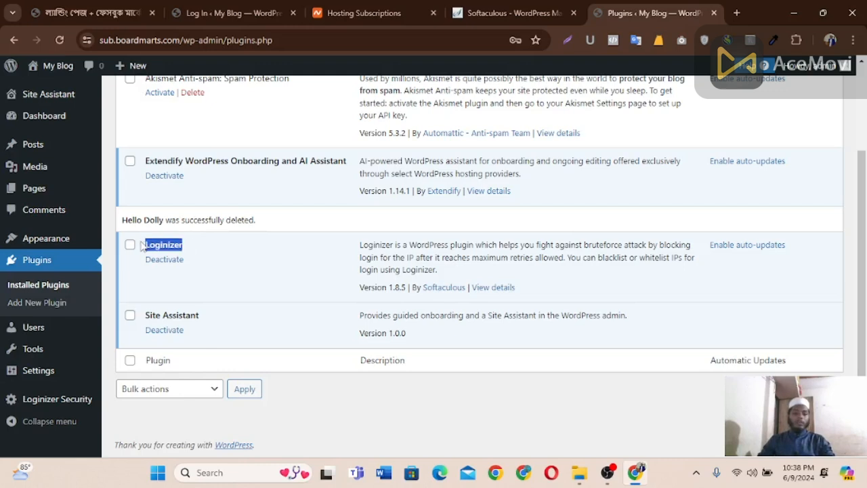
left_click(281, 258)
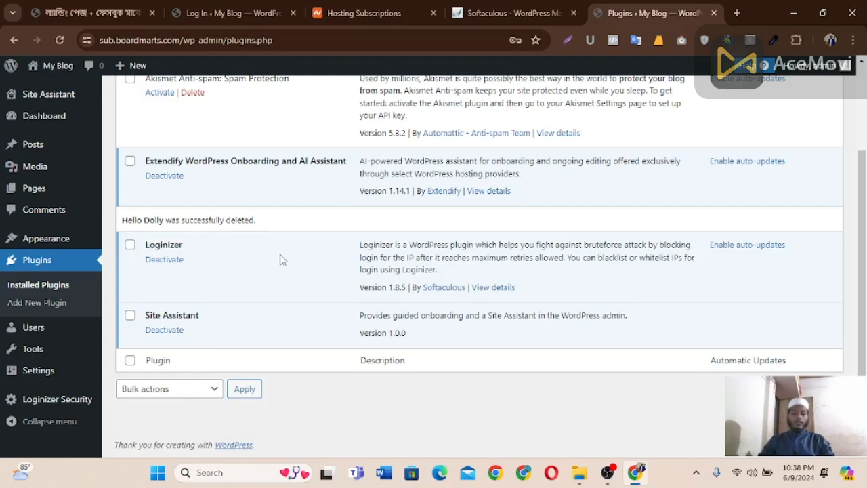
left_click_drag(202, 316, 130, 316)
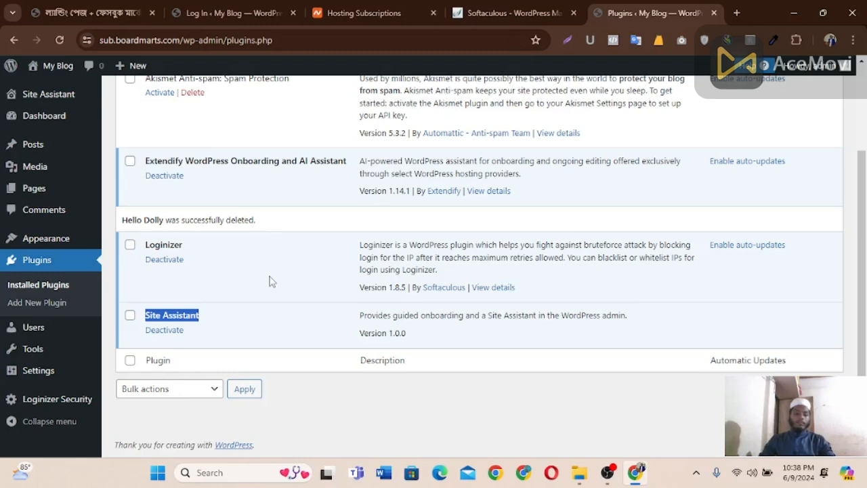
Step: Activate the Akismet Anti-spam: Spam Protection plugin and view its setup page
scroll(269, 281, "up", 2)
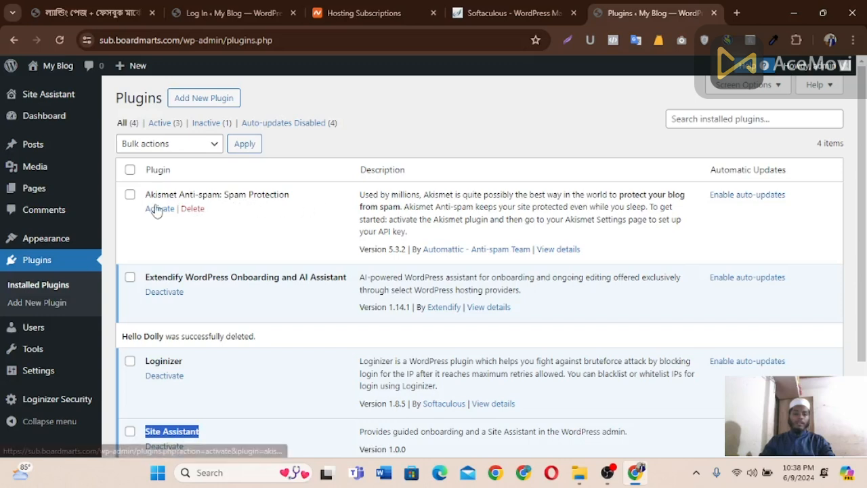
left_click(160, 211)
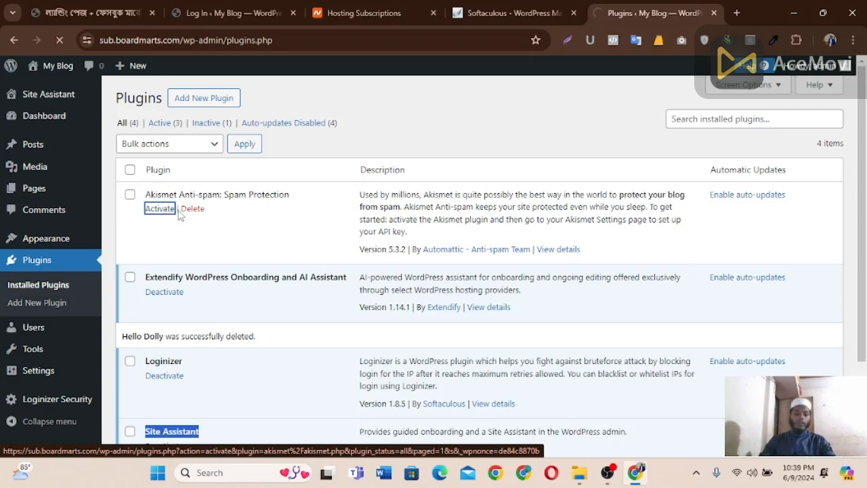
scroll(203, 238, "down", 1)
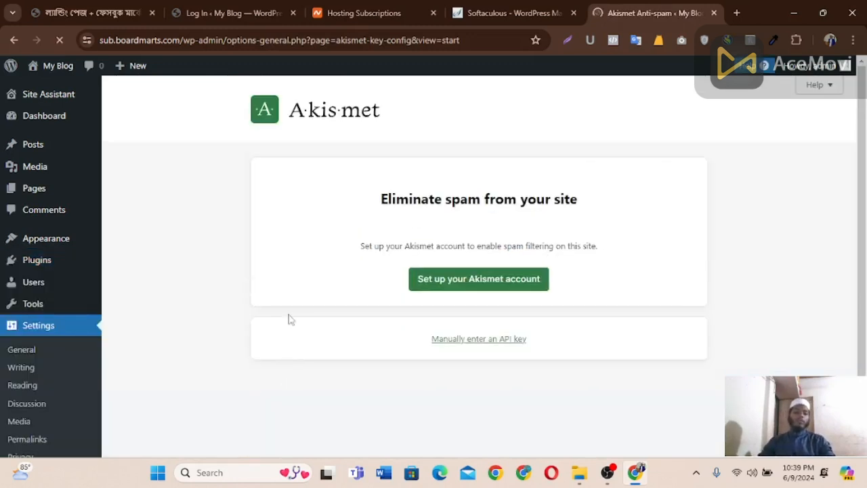
scroll(23, 385, "down", 1)
scroll(24, 385, "down", 1)
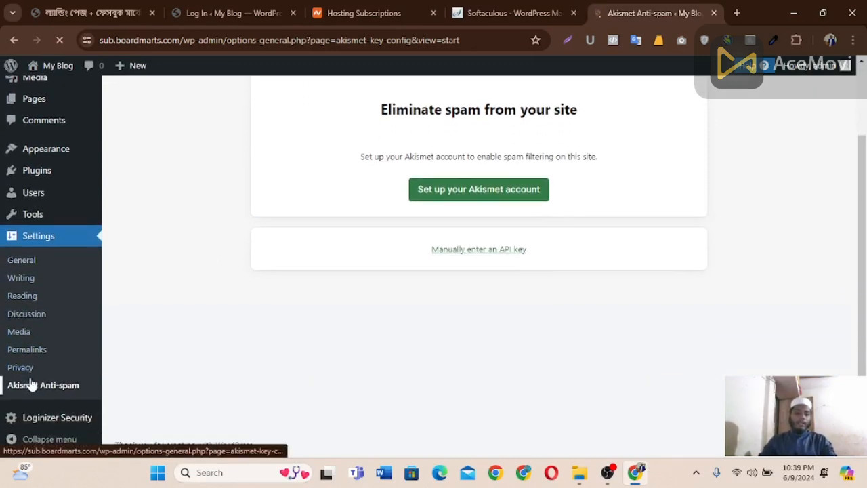
Step: Return to the list of installed plugins and close the Daily News pop-up
mouse_move(54, 176)
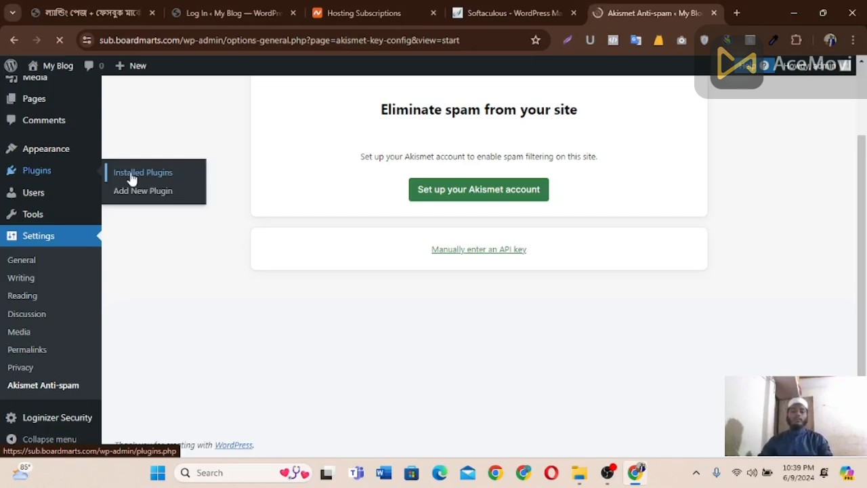
mouse_move(60, 194)
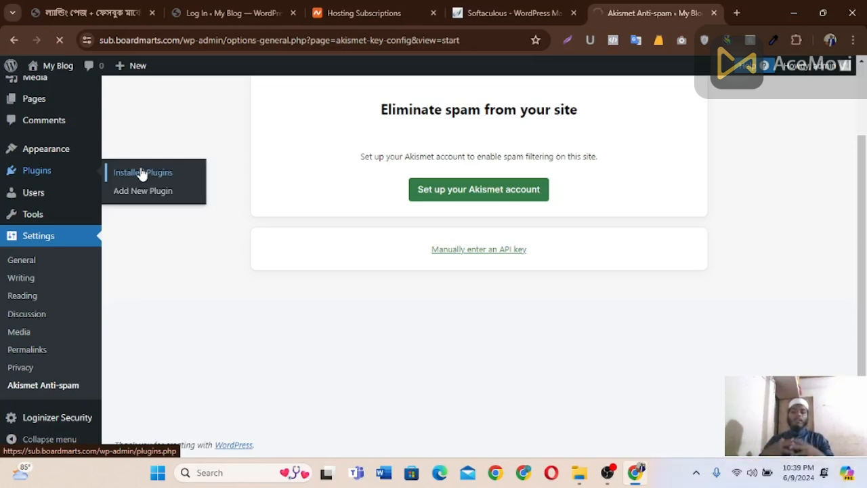
left_click(142, 173)
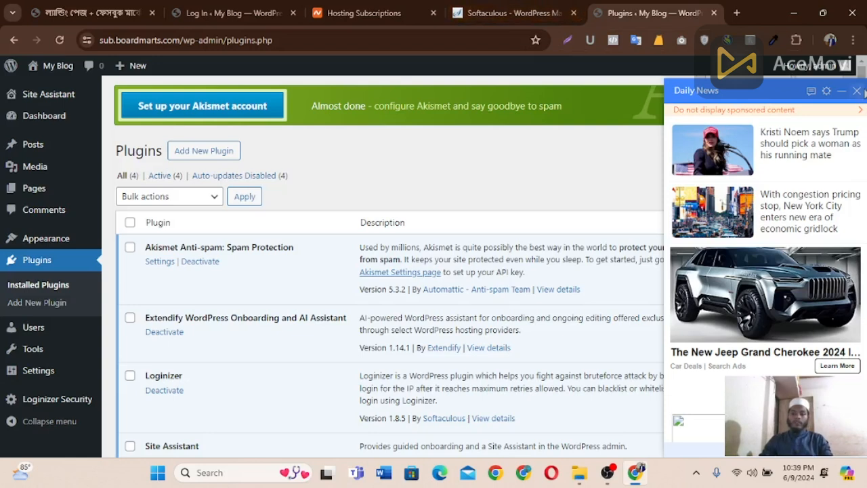
left_click(857, 90)
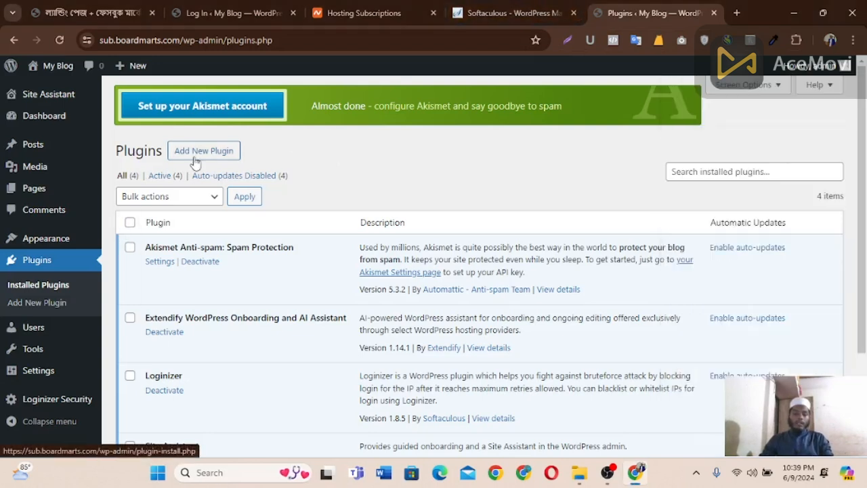
Step: Search the plugin directory for "woocommerce" and install the WooCommerce plugin by Automattic
left_click(215, 153)
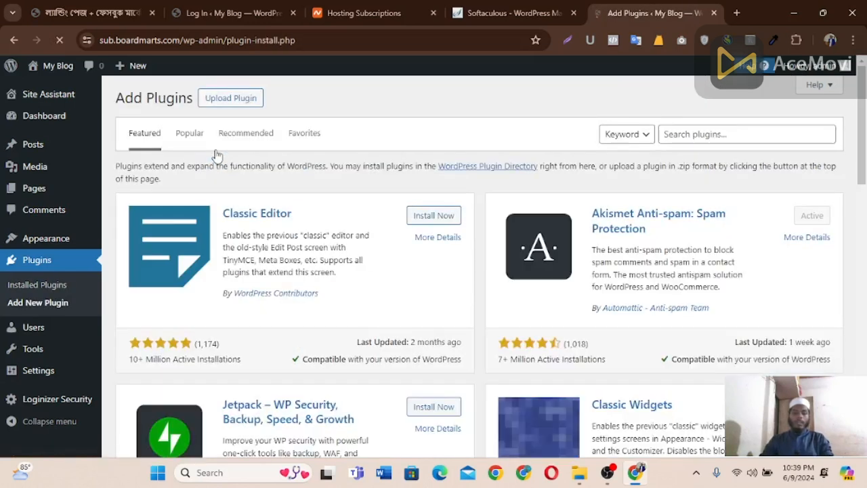
left_click(713, 135)
left_click(713, 135)
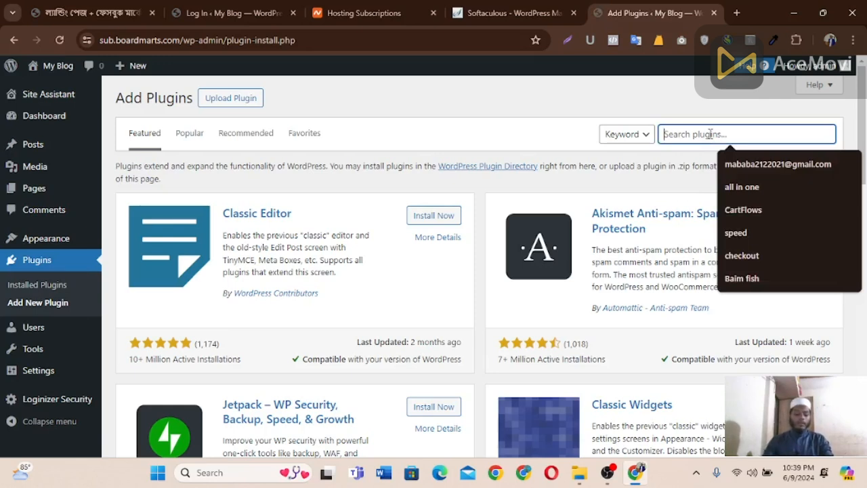
type("woocommerce")
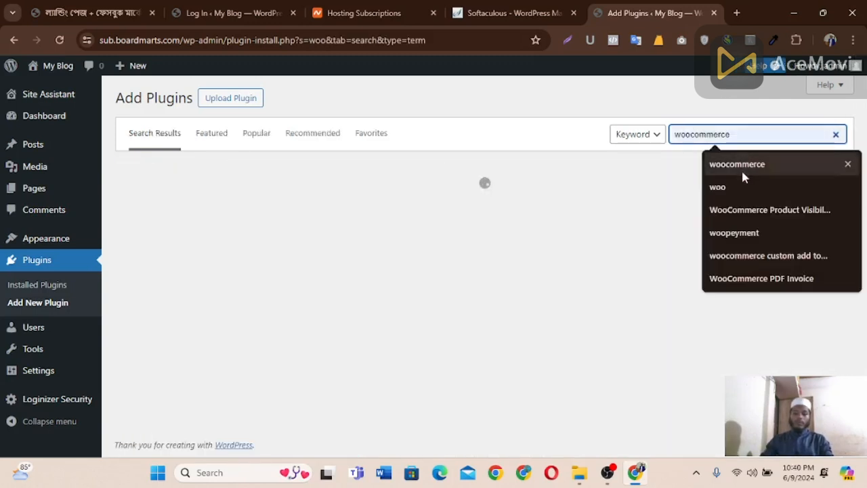
left_click(743, 173)
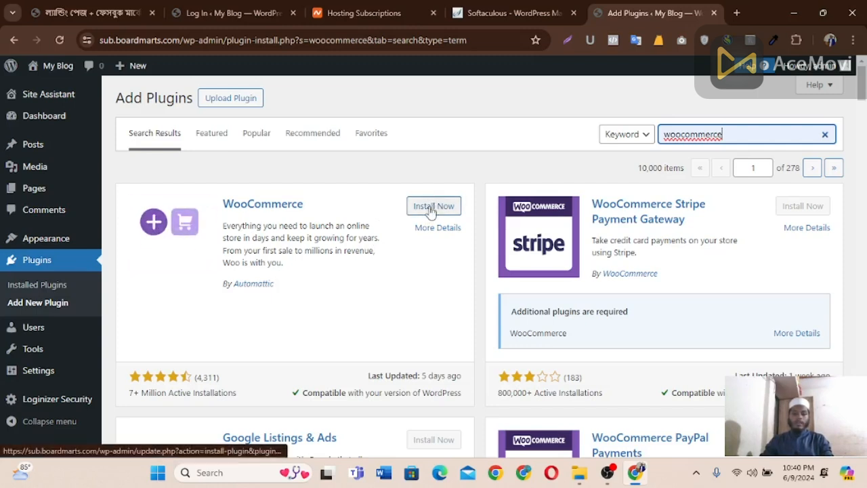
left_click(430, 210)
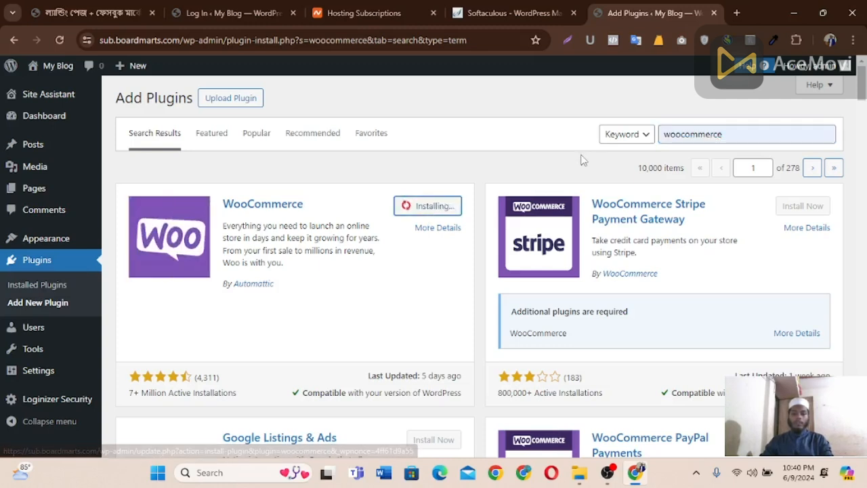
Step: Search the plugin directory for "elementor" and install the Elementor Website Builder plugin by Elementor.com
left_click(686, 134)
double_click(686, 134)
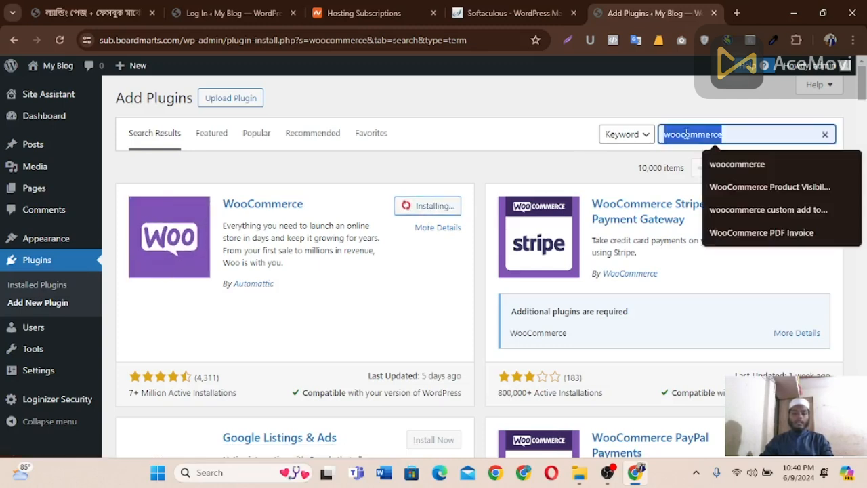
type("e")
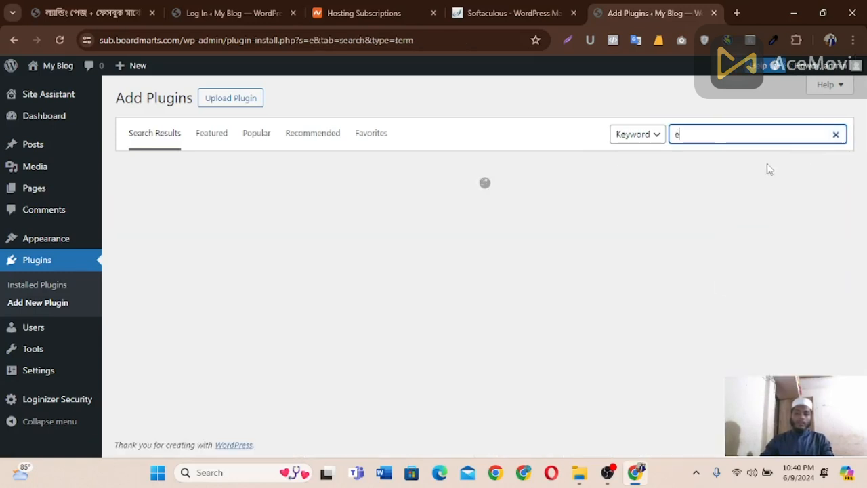
left_click(741, 132)
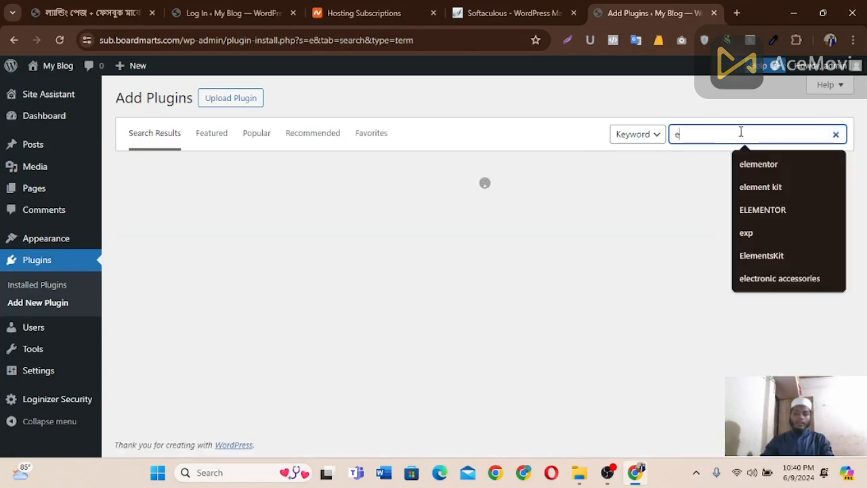
left_click(761, 164)
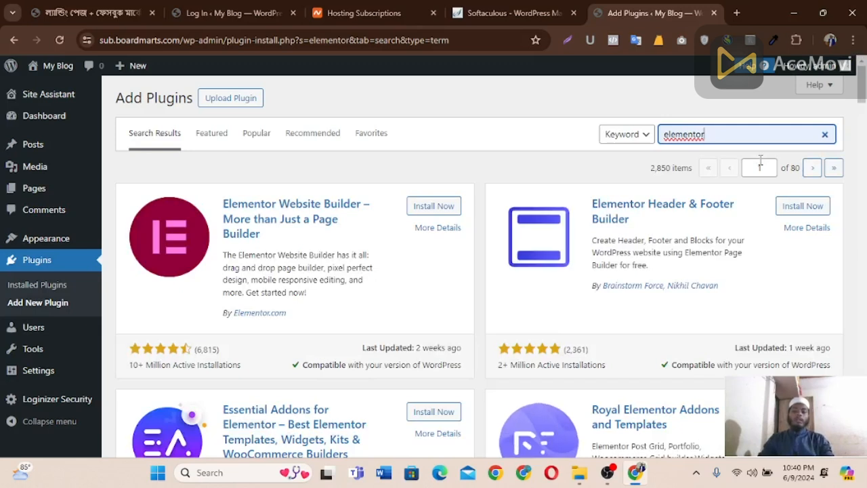
left_click(430, 207)
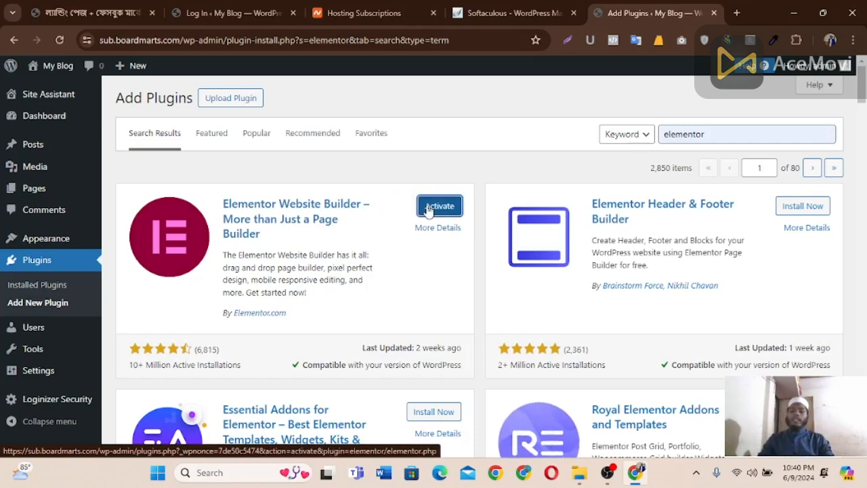
Step: Search the plugin directory for "chat" and install the Floating Chat Widget plugin Chaty by Premio
double_click(678, 139)
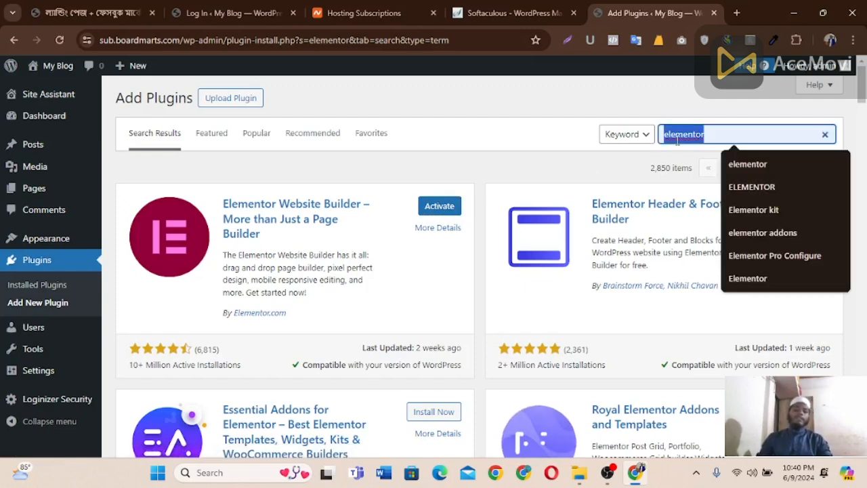
left_click(115, 9)
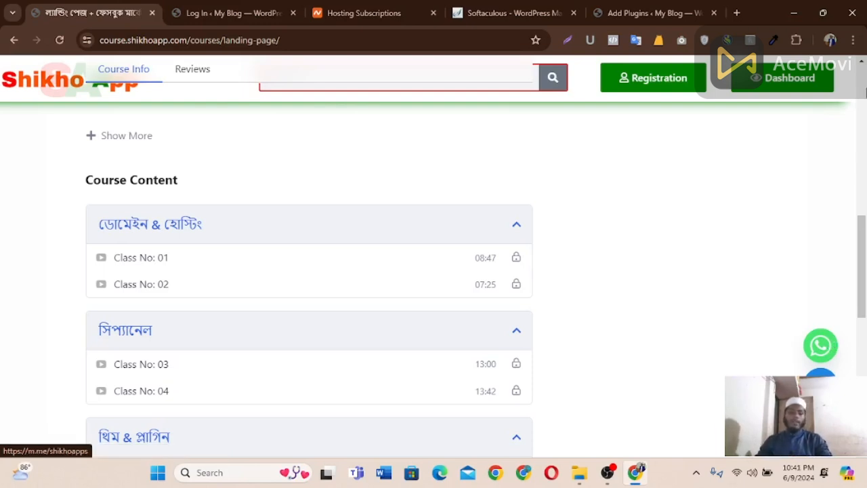
left_click(622, 8)
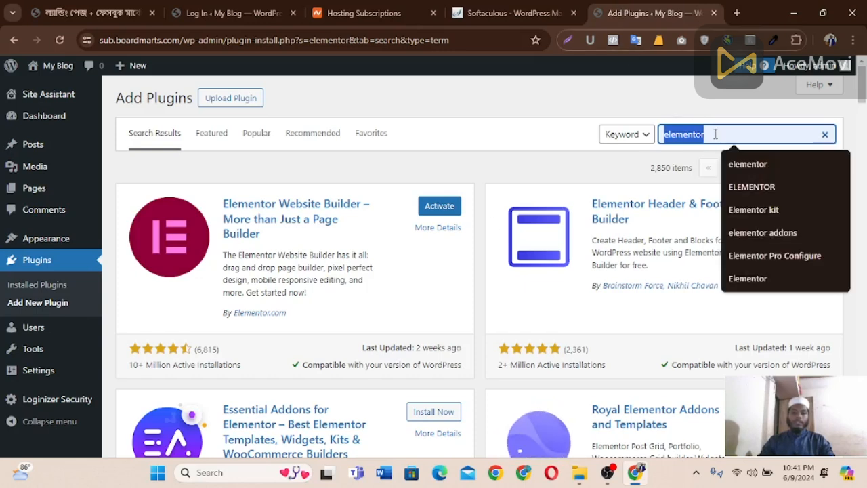
type("chat")
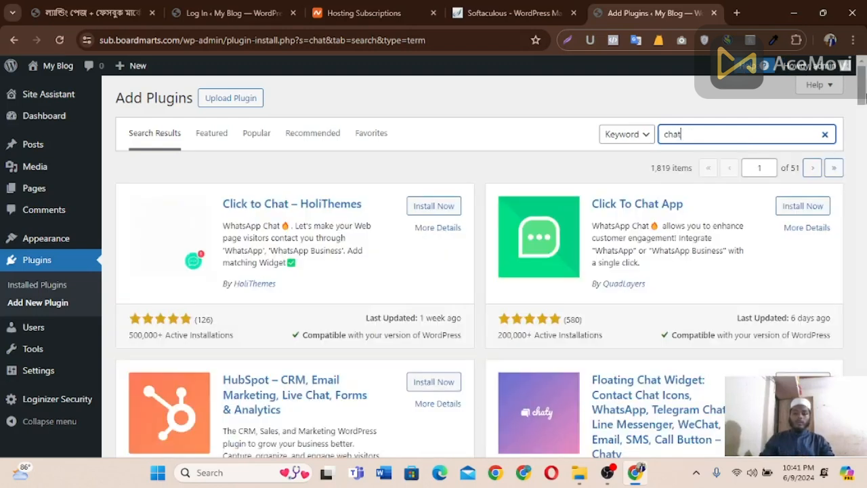
scroll(806, 139, "down", 4)
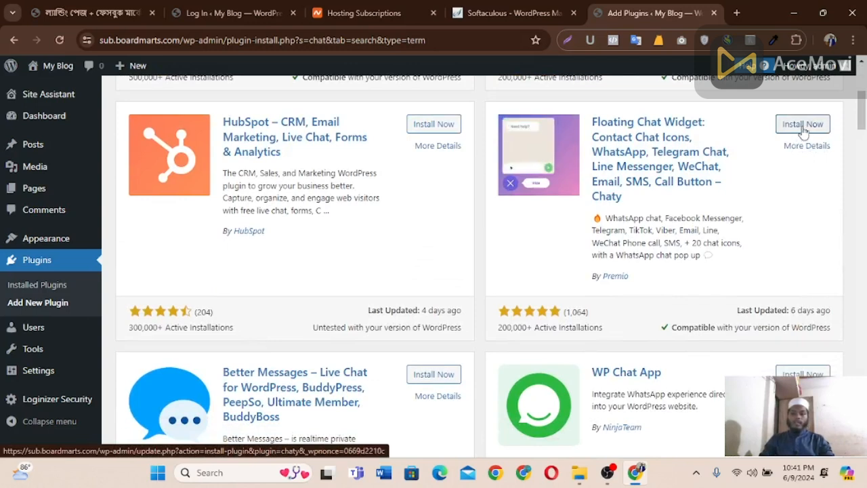
left_click(804, 131)
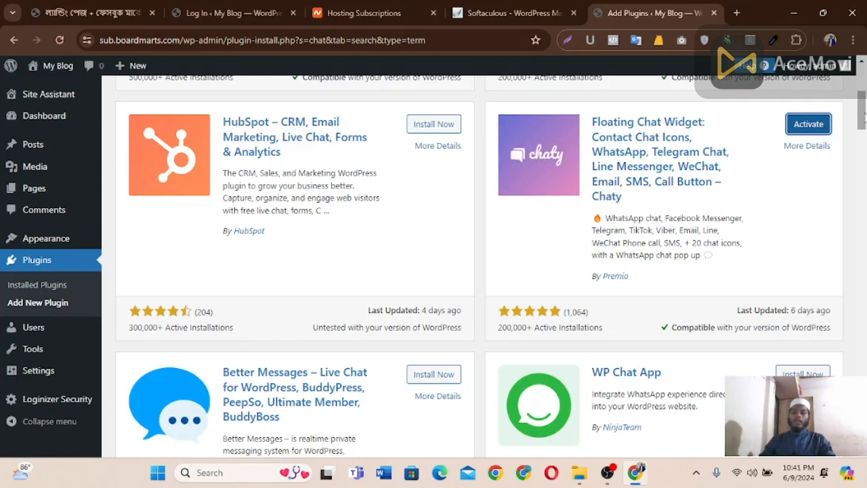
Step: Examine the Chaty plugin's review count and active installations among the chat search results, highlighting the figures
scroll(547, 253, "down", 1)
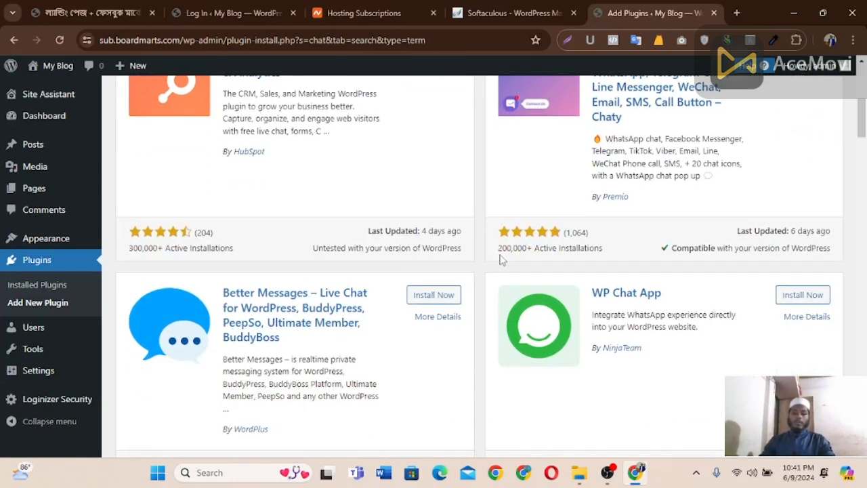
left_click_drag(495, 253, 548, 249)
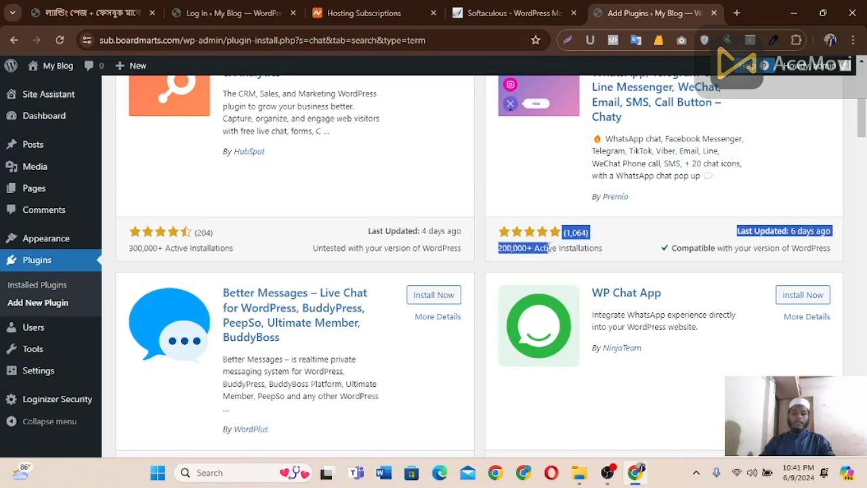
scroll(860, 119, "up", 1)
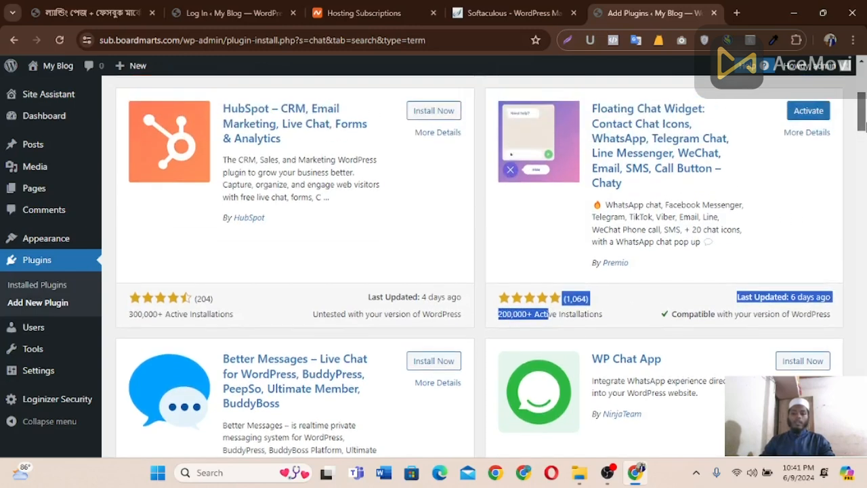
scroll(847, 102, "up", 2)
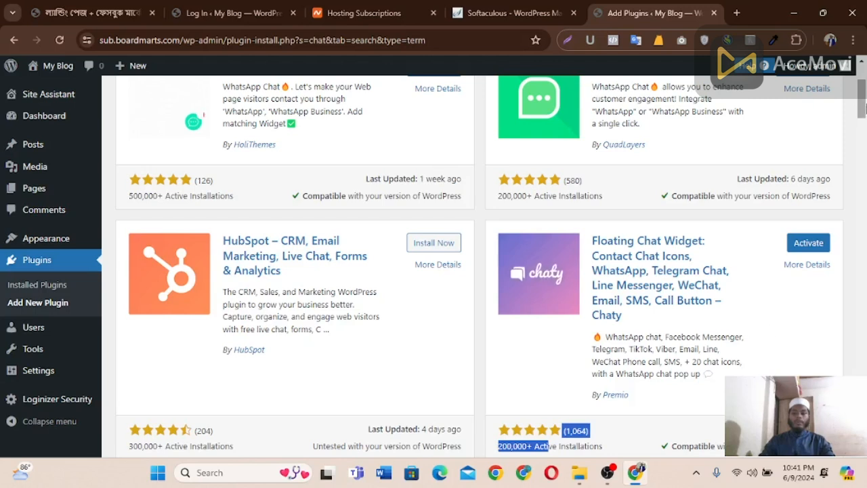
scroll(863, 102, "down", 2)
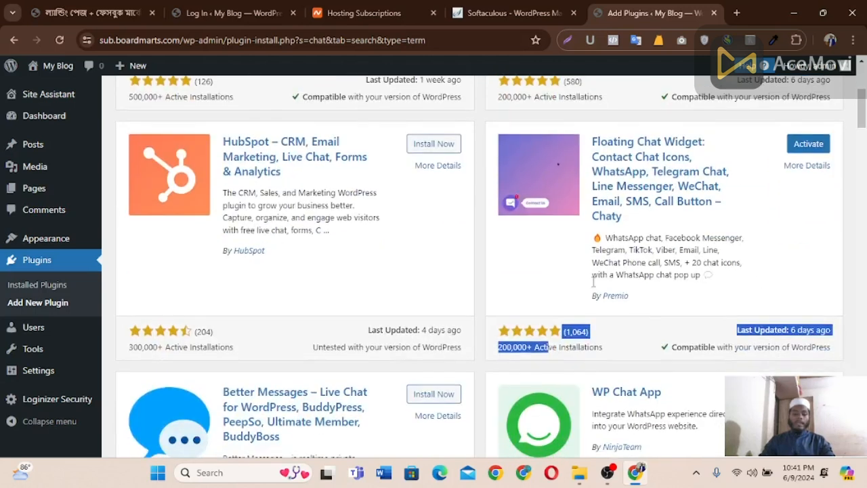
left_click(625, 337)
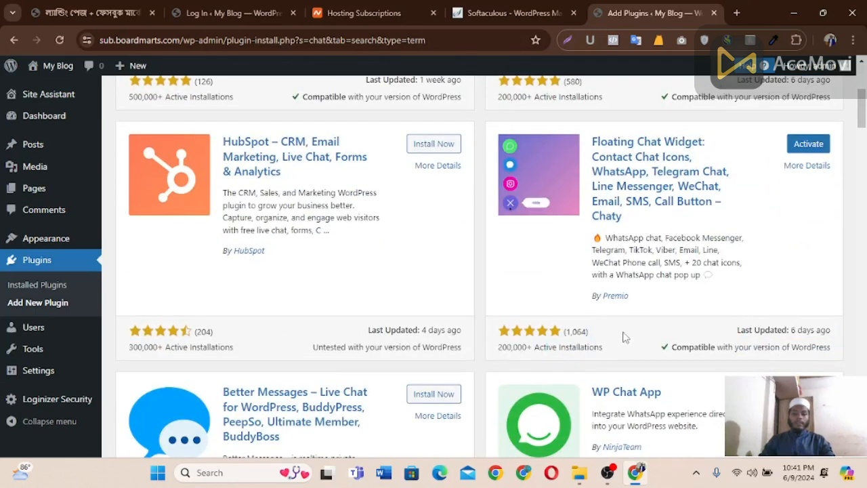
left_click_drag(607, 351, 508, 351)
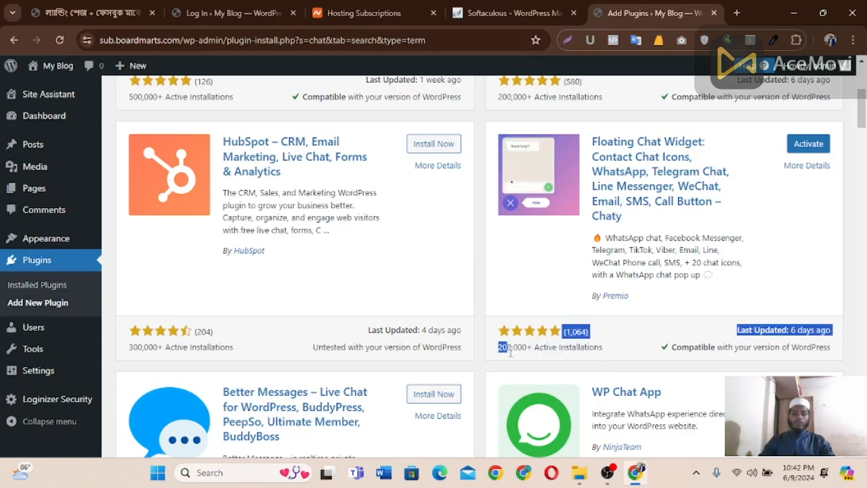
left_click(669, 331)
left_click_drag(628, 335, 497, 339)
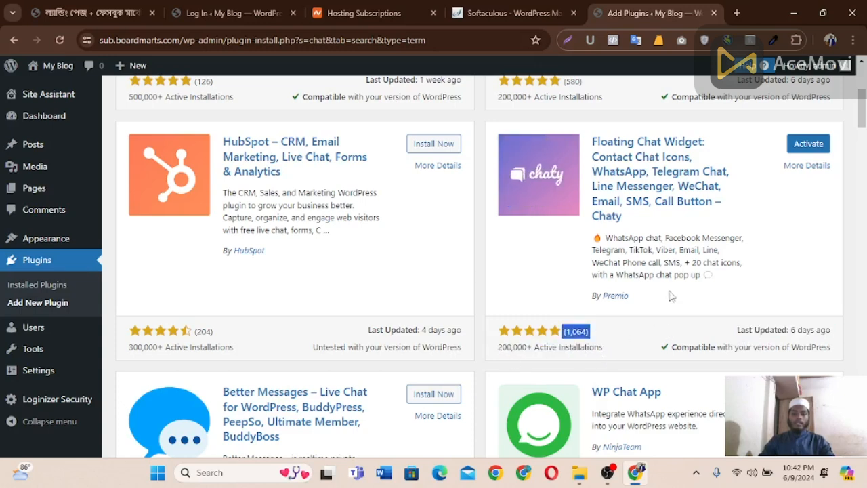
Step: Search the plugin directory for "CartFlows" and install the WooCommerce Checkout & Funnel Builder by CartFlows plugin
left_click_drag(863, 124, 862, 96)
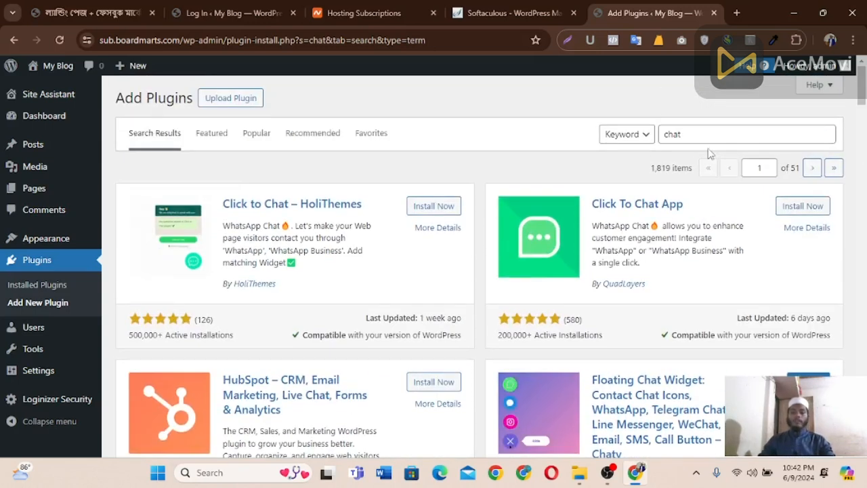
double_click(682, 134)
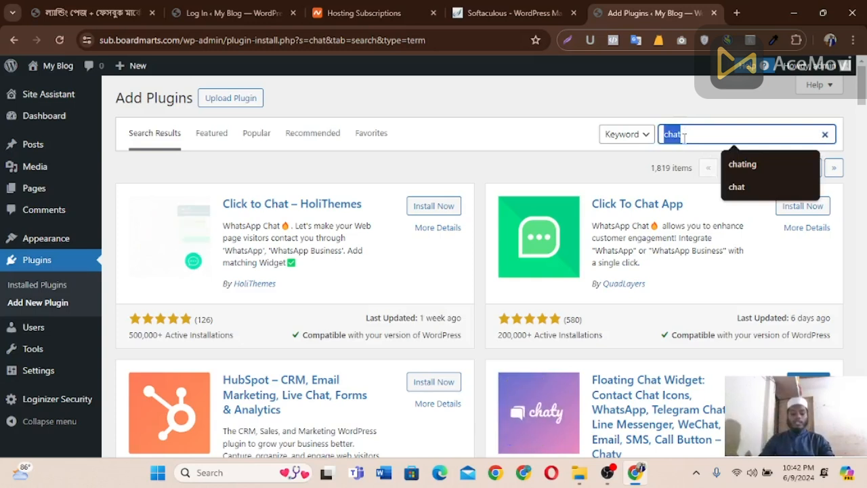
type("car")
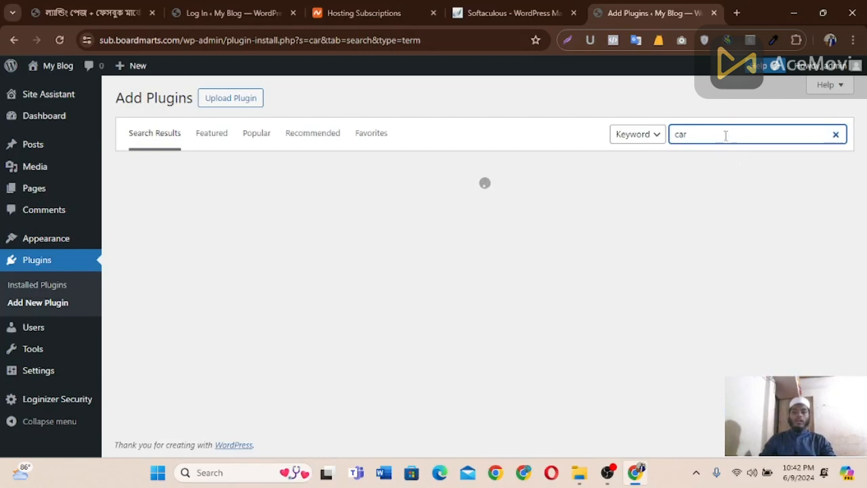
left_click(726, 135)
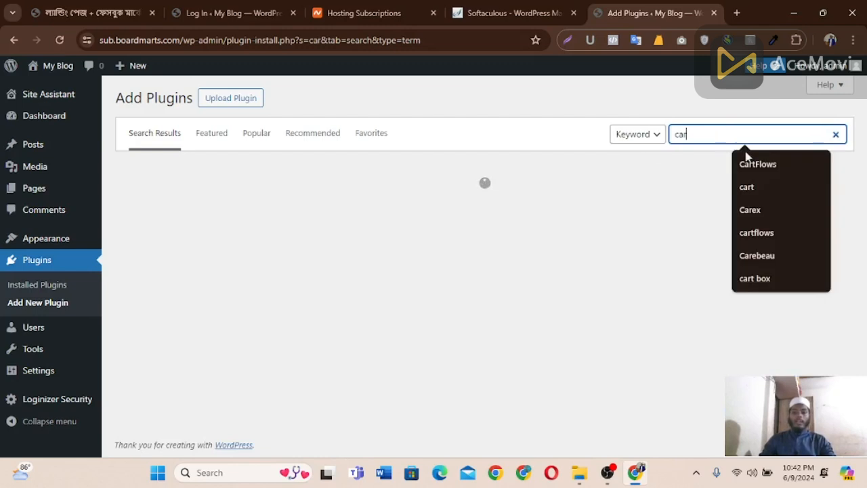
left_click(769, 164)
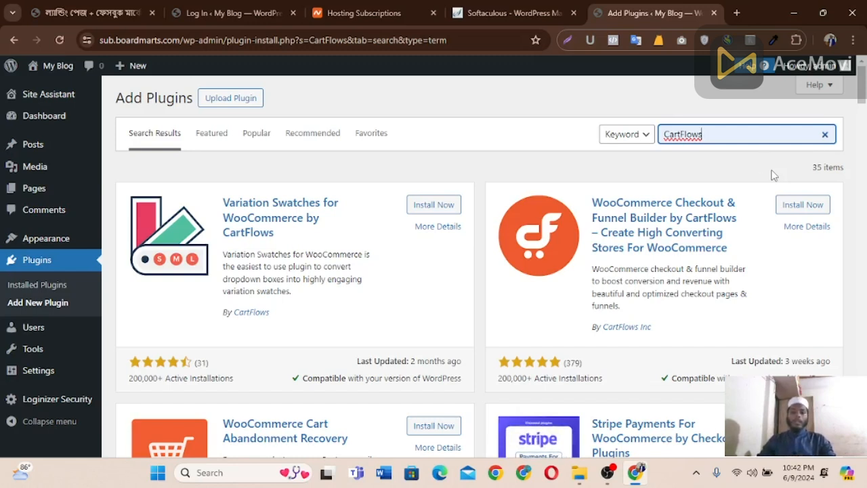
left_click(799, 203)
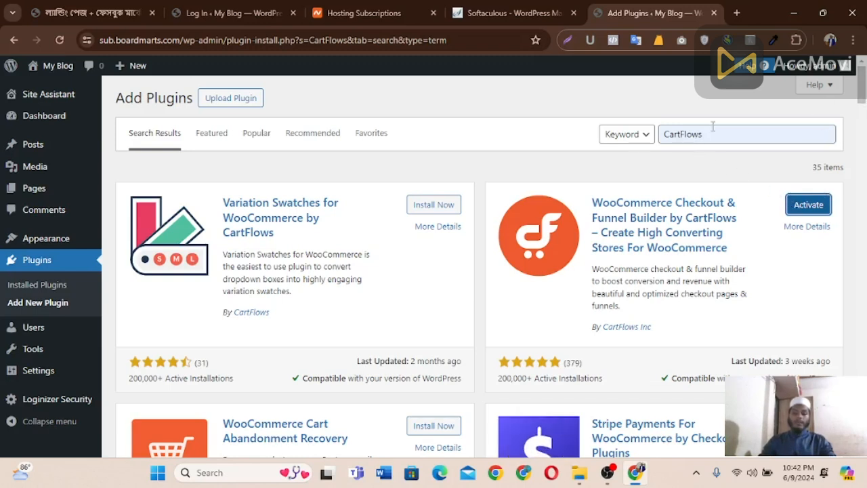
Step: Search for "invoice" and install WebToffee's WooCommerce PDF Invoices, Packing Slips, Delivery Notes and Shipping Labels plugin, then browse the other results
double_click(694, 135)
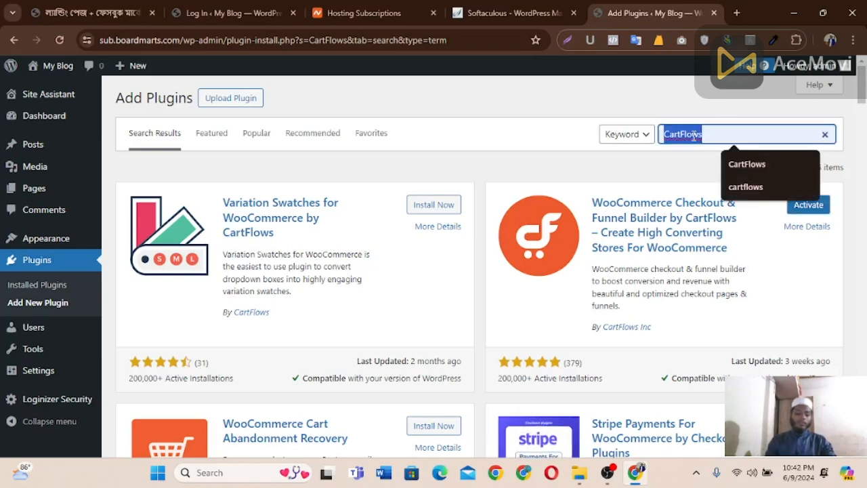
type("in")
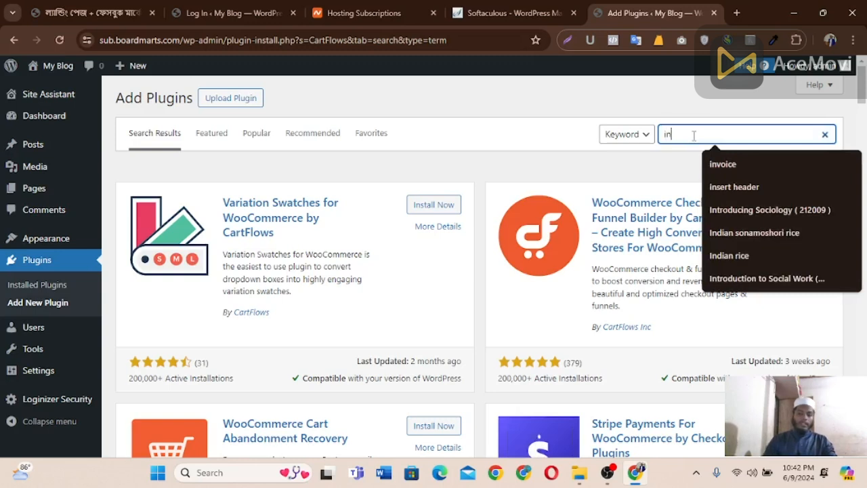
type("voice")
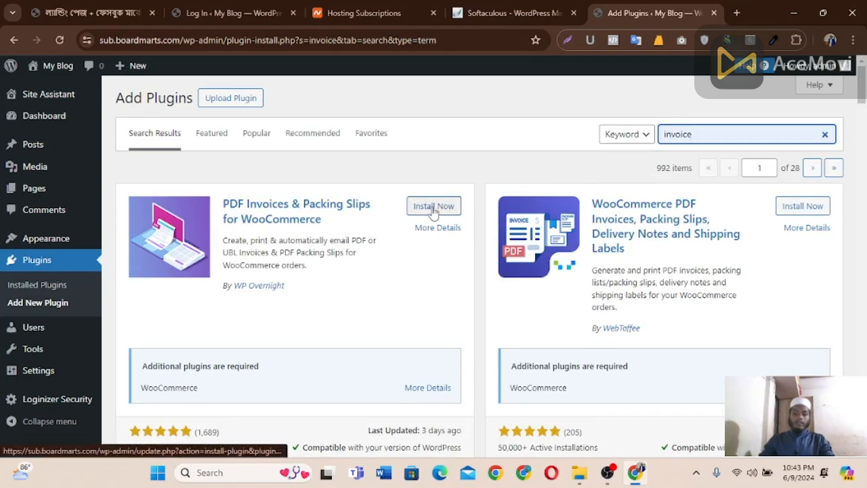
left_click(804, 206)
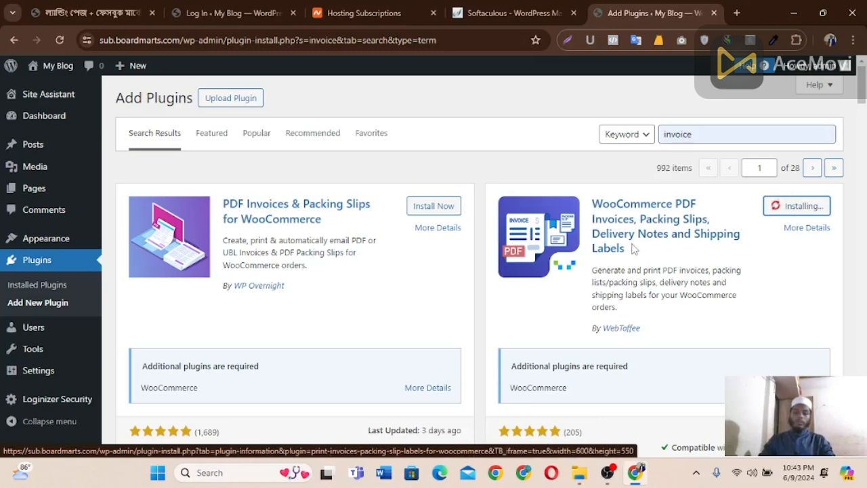
left_click_drag(633, 251, 589, 208)
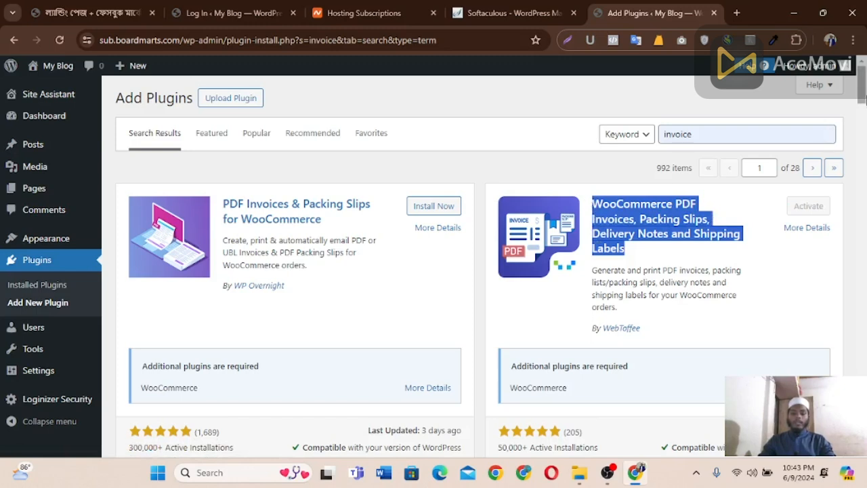
left_click_drag(862, 102, 863, 146)
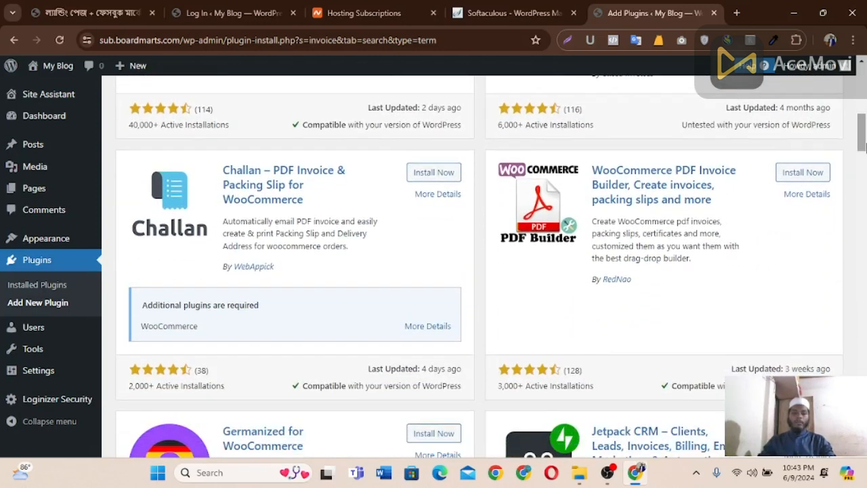
left_click_drag(864, 145, 864, 114)
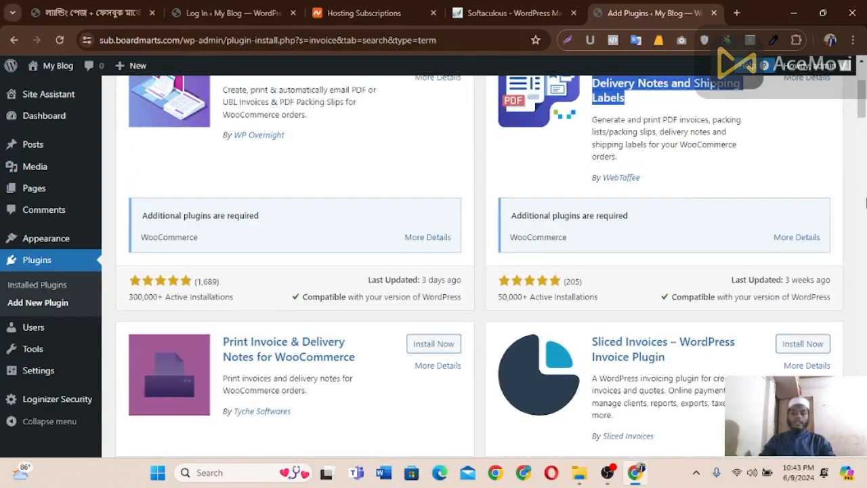
Step: Open the installed plugins list, select all plugins and apply the Activate bulk action
left_click(42, 288)
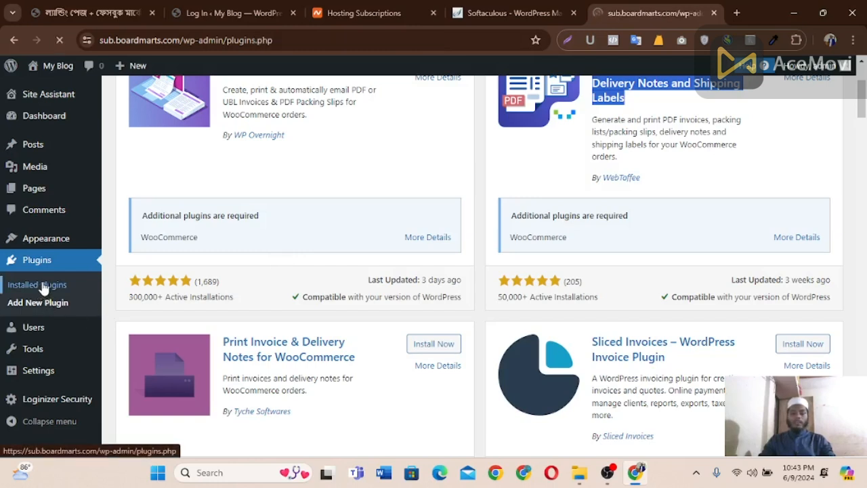
mouse_move(866, 190)
left_mouse_down()
mouse_move(862, 347)
mouse_move(859, 201)
left_mouse_up()
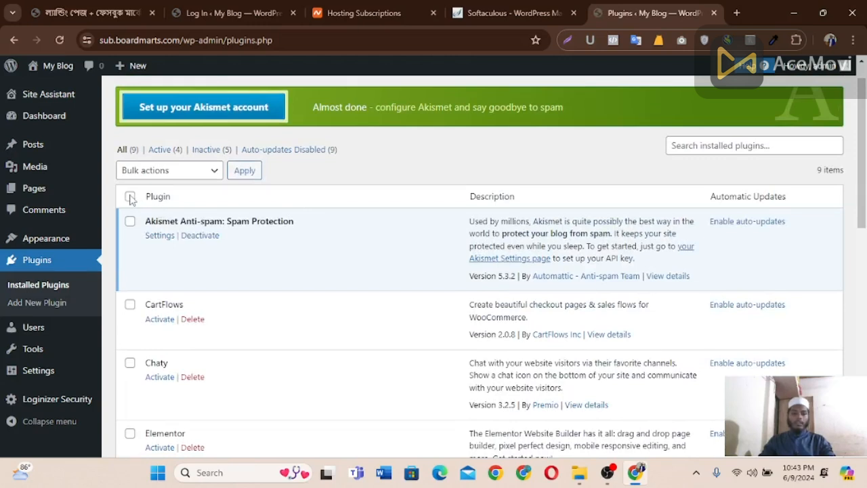
left_click(165, 171)
left_click(138, 199)
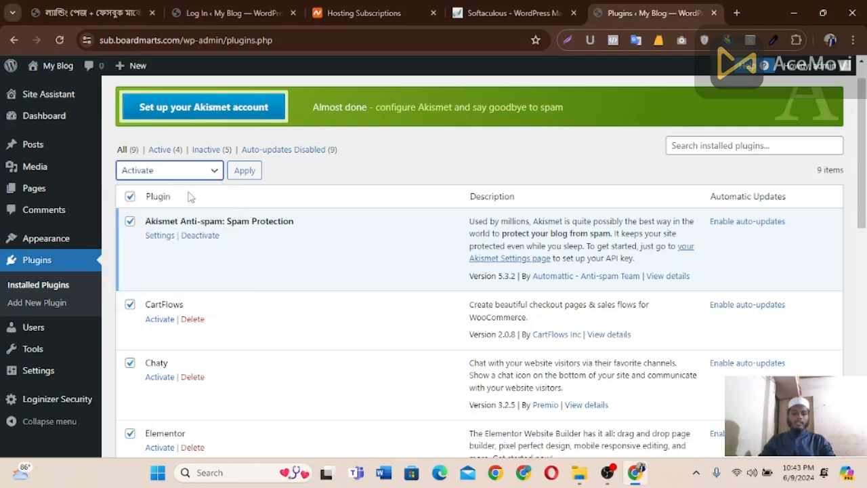
left_click(244, 171)
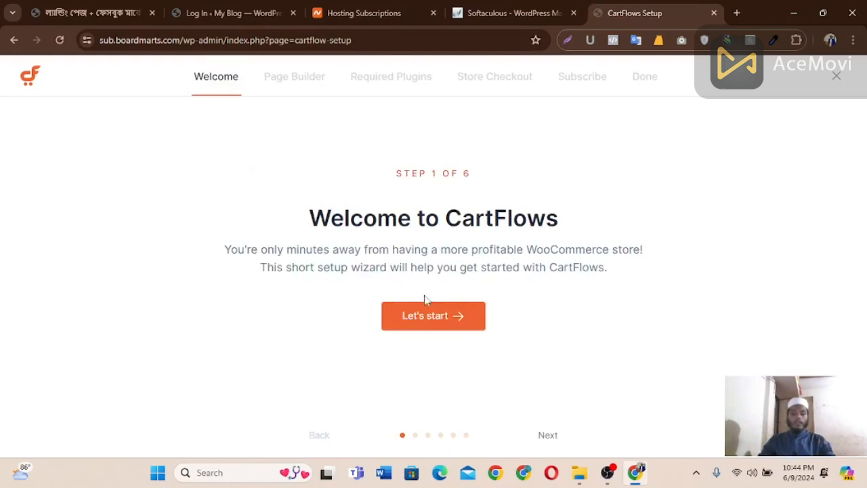
Step: Start the CartFlows setup wizard and save Elementor as the page builder
left_click(456, 321)
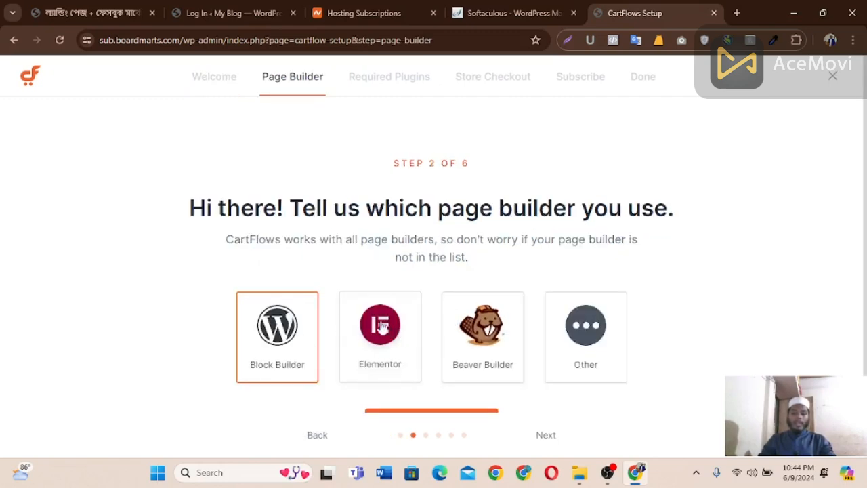
left_click(406, 290)
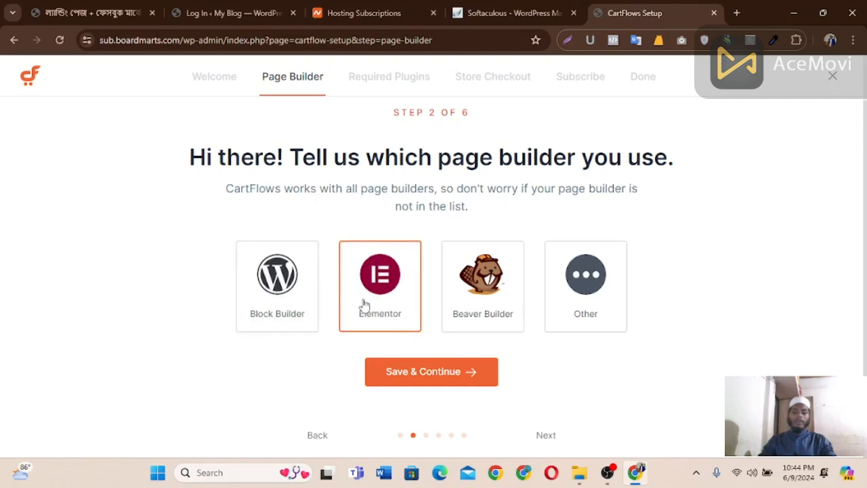
left_click(450, 372)
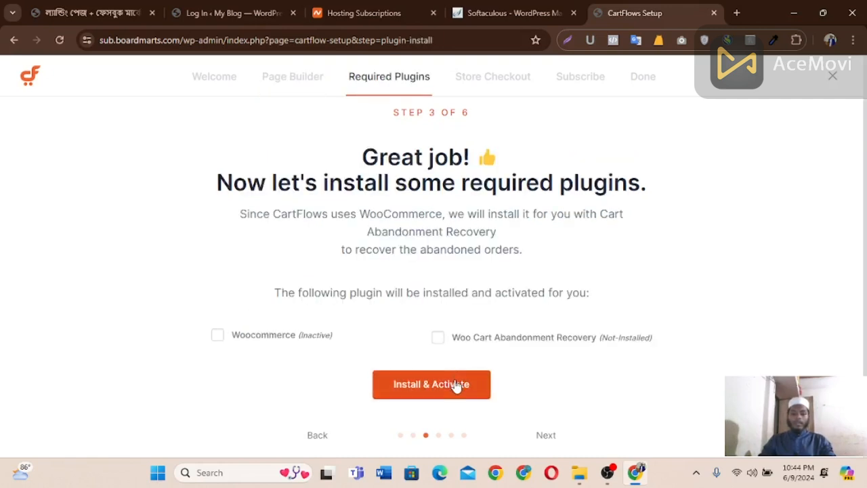
Step: Install and activate the wizard's required plugins, then skip the store checkout design without choosing a template
left_click(456, 385)
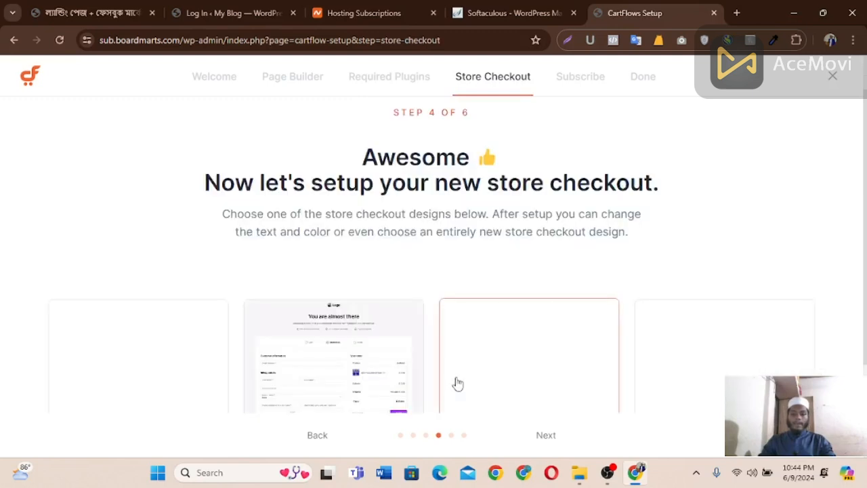
scroll(452, 362, "down", 2)
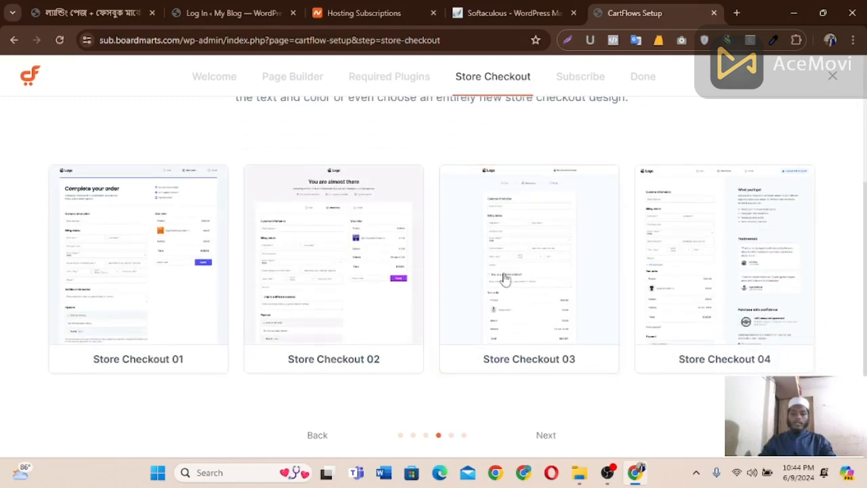
left_click(544, 438)
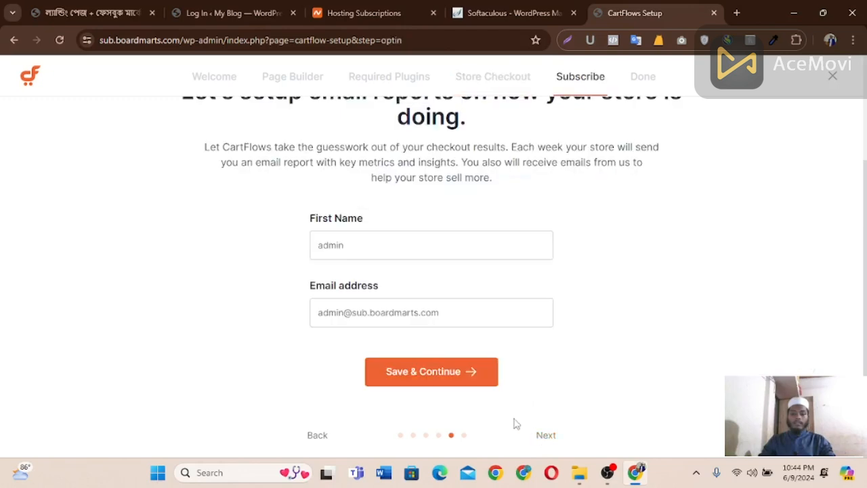
Step: Try to submit the email report subscription with the prefilled first name and email address, checking the email entry
left_click(434, 374)
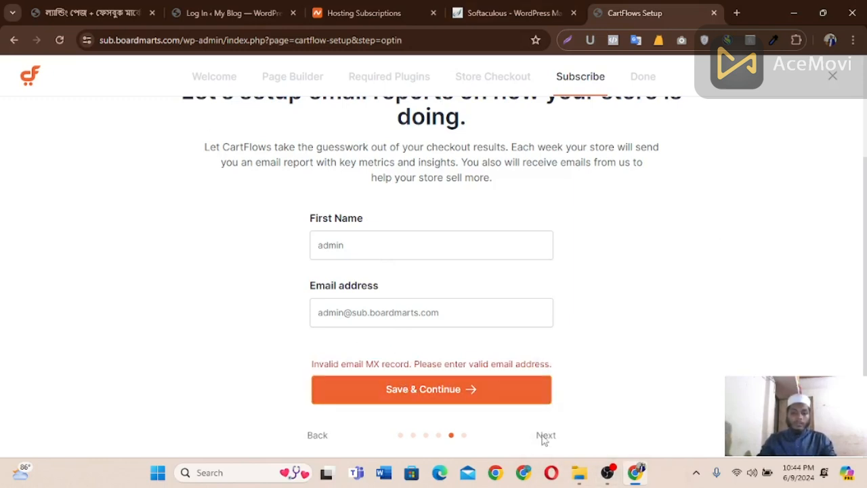
left_click(505, 391)
left_click(445, 312)
double_click(389, 248)
triple_click(430, 321)
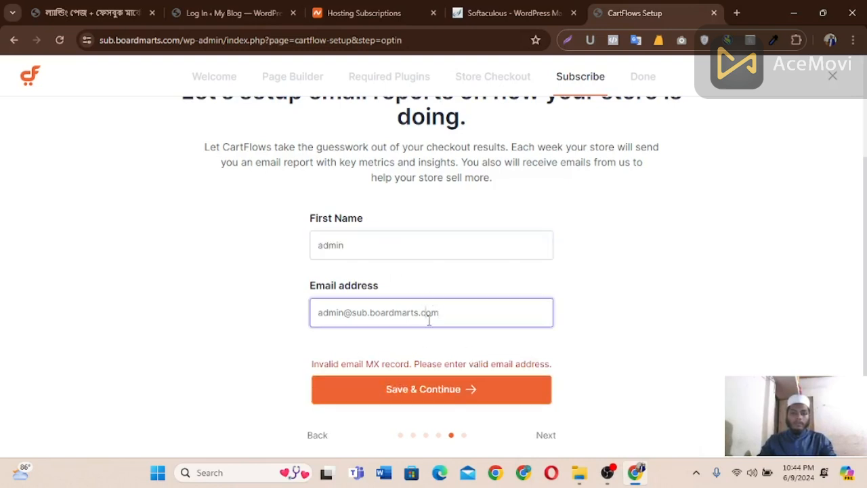
left_click(401, 254)
double_click(415, 314)
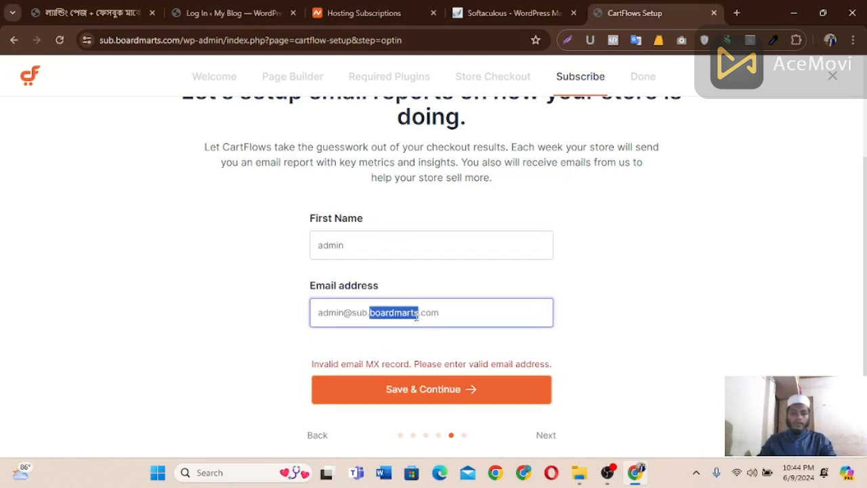
left_click(437, 390)
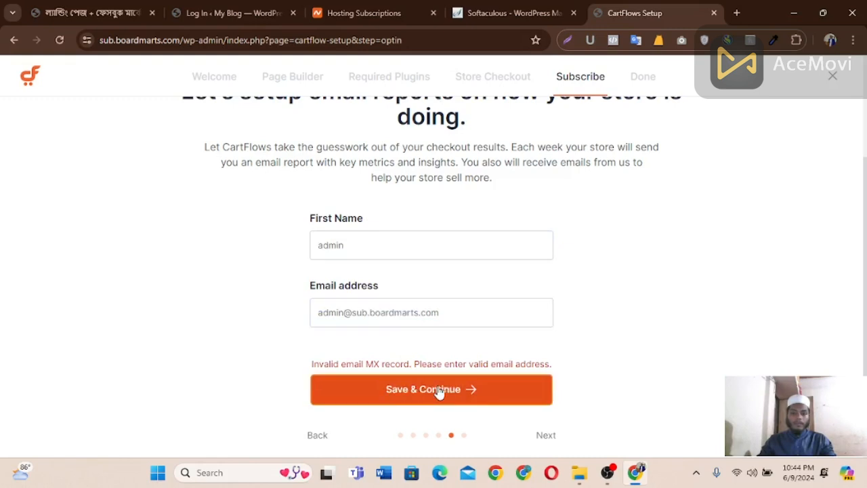
triple_click(436, 321)
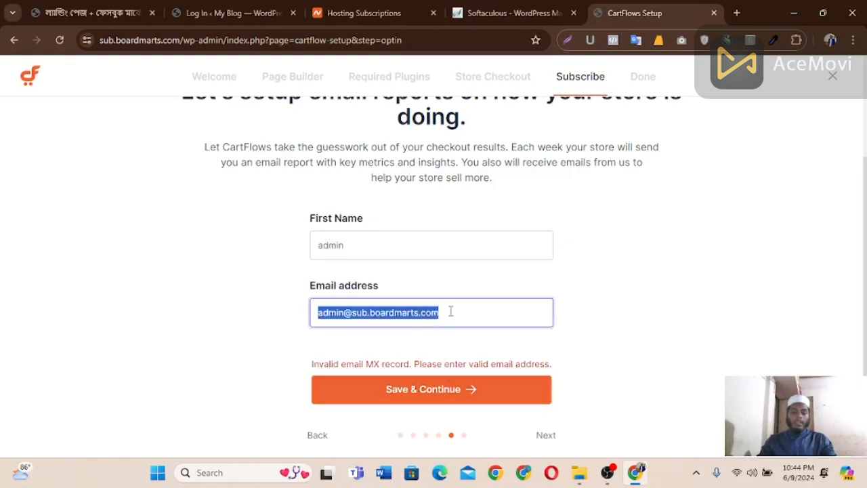
double_click(358, 313)
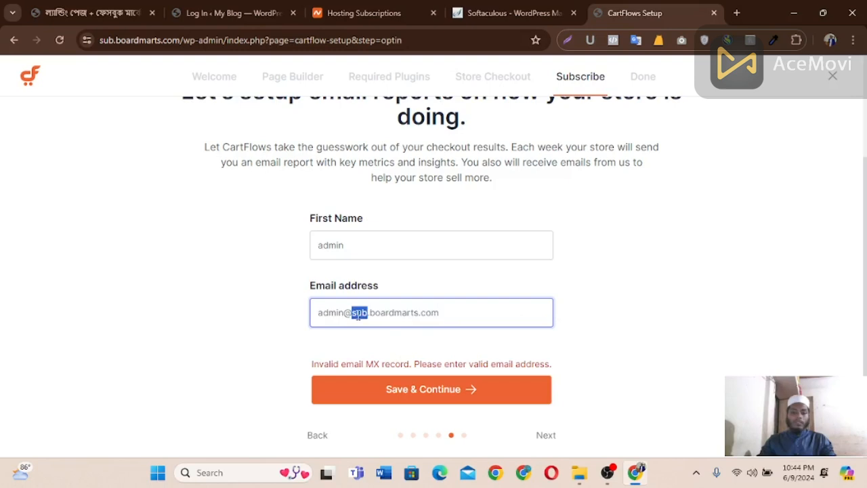
left_click_drag(345, 315, 313, 315)
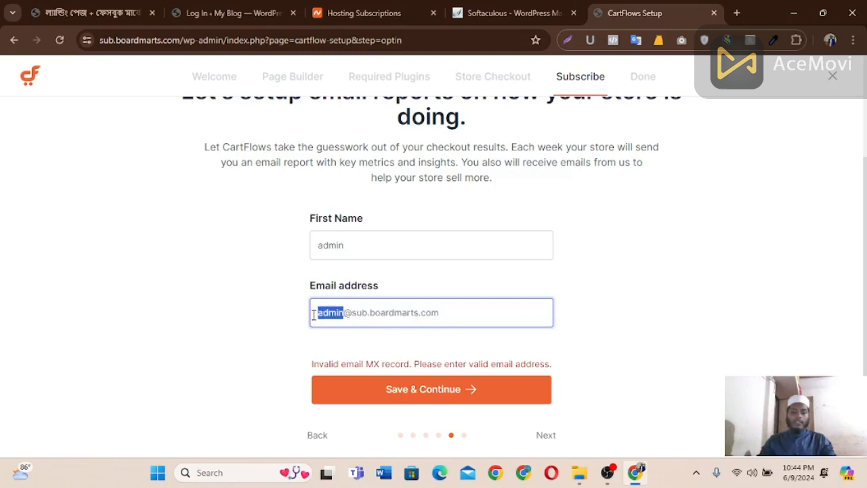
triple_click(382, 315)
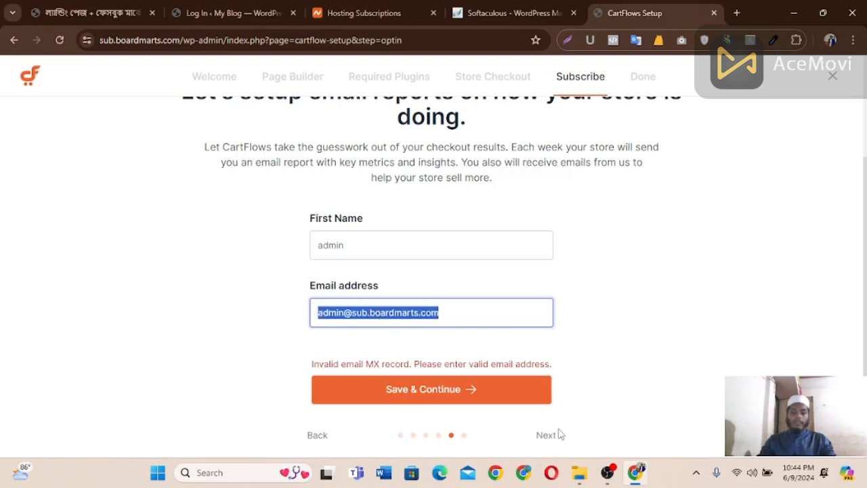
Step: Leave the CartFlows setup wizard and return to the installed plugins list
left_click(316, 437)
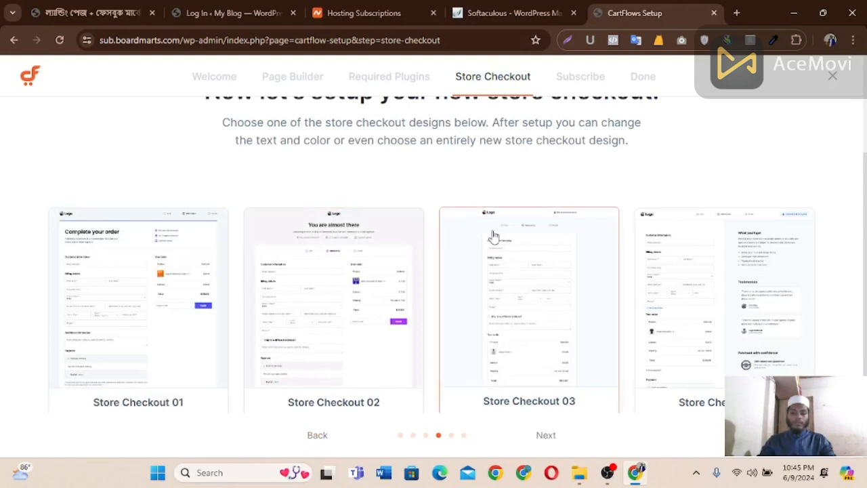
left_click(352, 14)
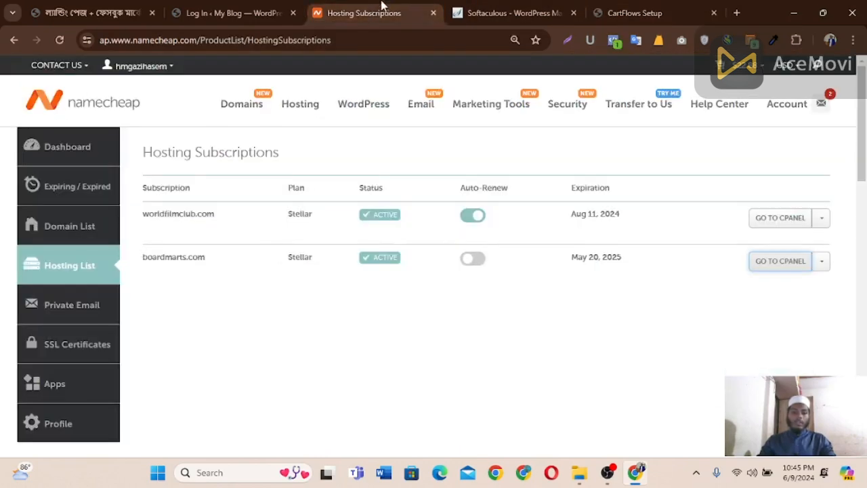
left_click(508, 13)
left_click(634, 13)
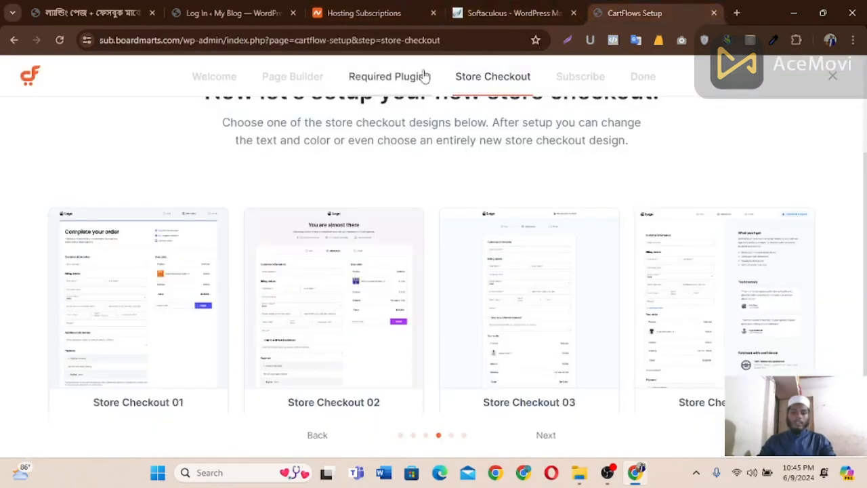
left_click(13, 41)
left_click(12, 41)
left_click(12, 40)
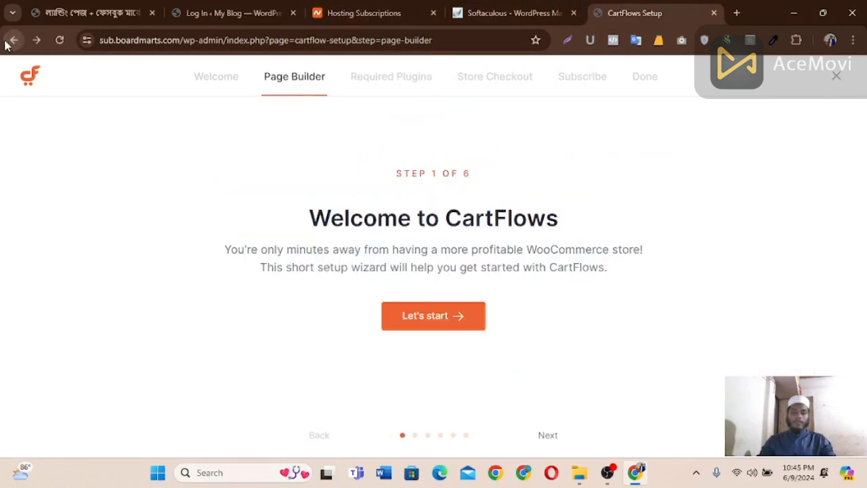
left_click(12, 41)
left_click(12, 41)
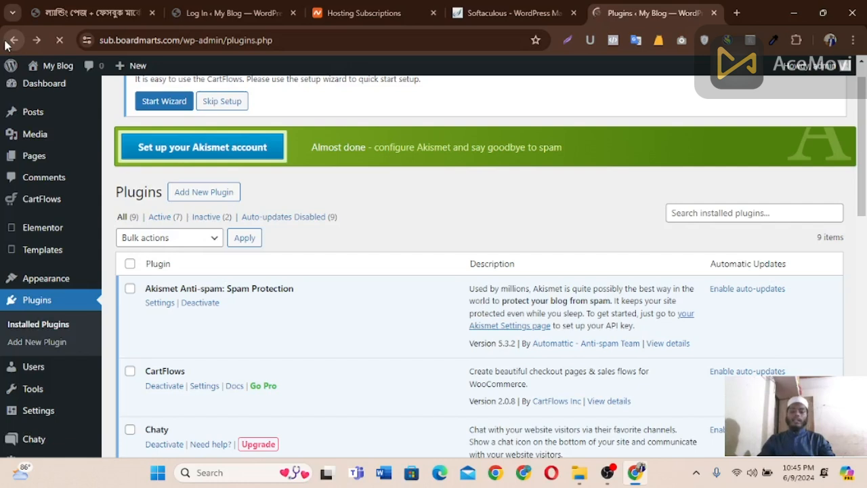
Step: Look over the installed plugins page, then switch to the Shikho App landing page course's content list
left_click_drag(865, 101, 865, 63)
scroll(865, 271, "down", 3)
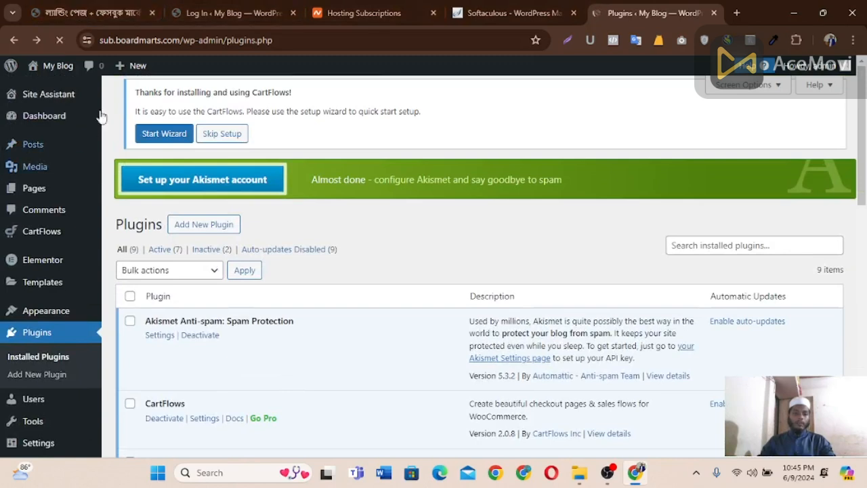
left_click(107, 12)
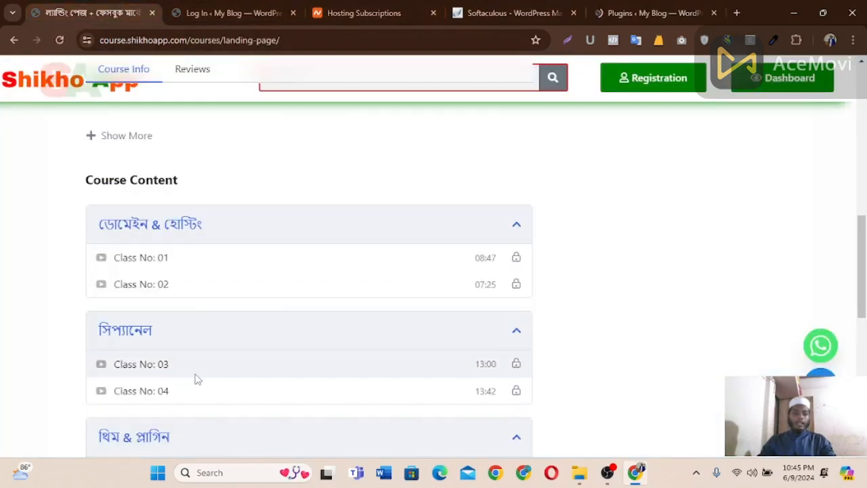